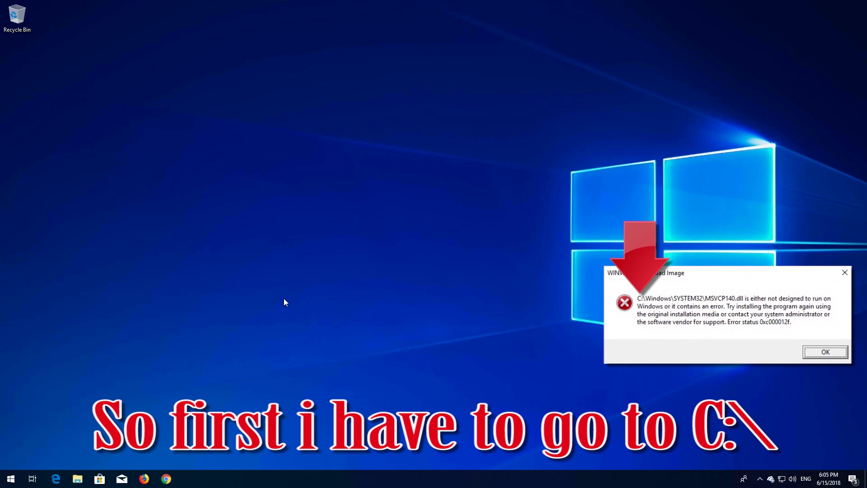
Open File Explorer and go to the Windows folder on Local Disk (C:).
left_click(77, 478)
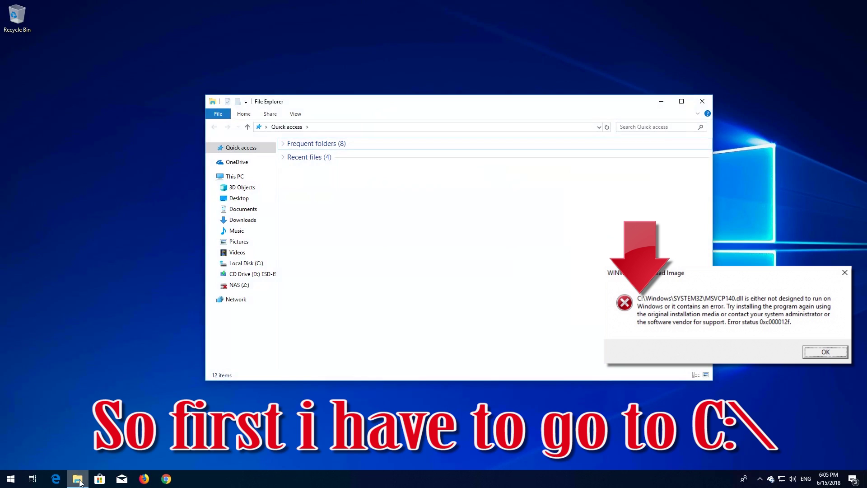
left_click(247, 264)
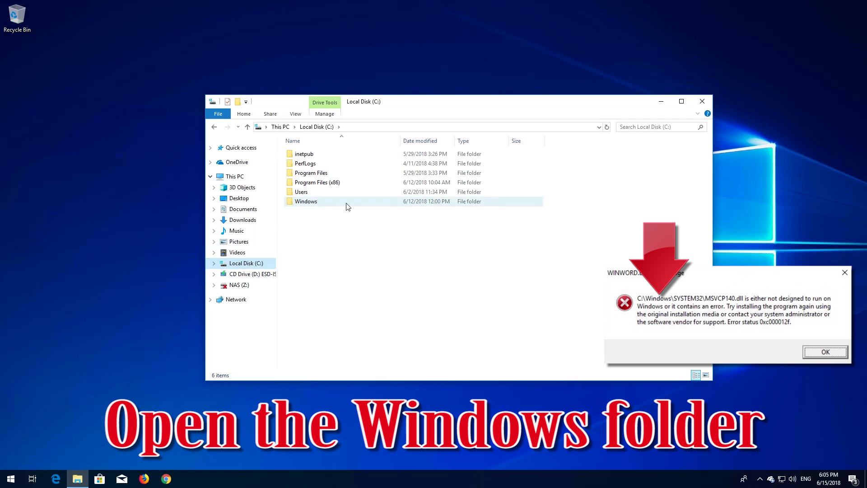
double_click(307, 202)
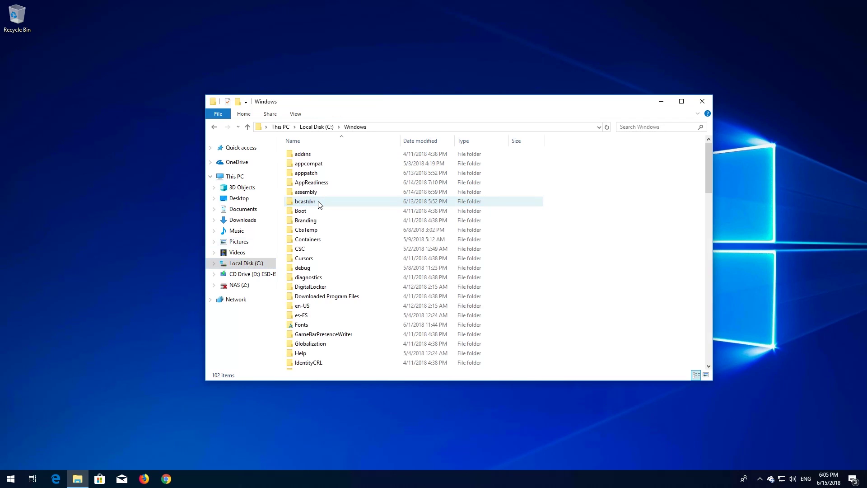
scroll(319, 204, "down", 15)
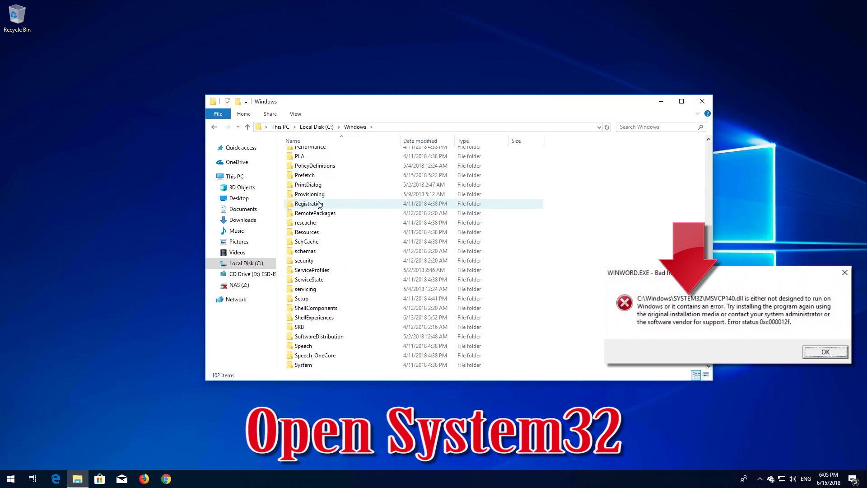
scroll(319, 205, "down", 2)
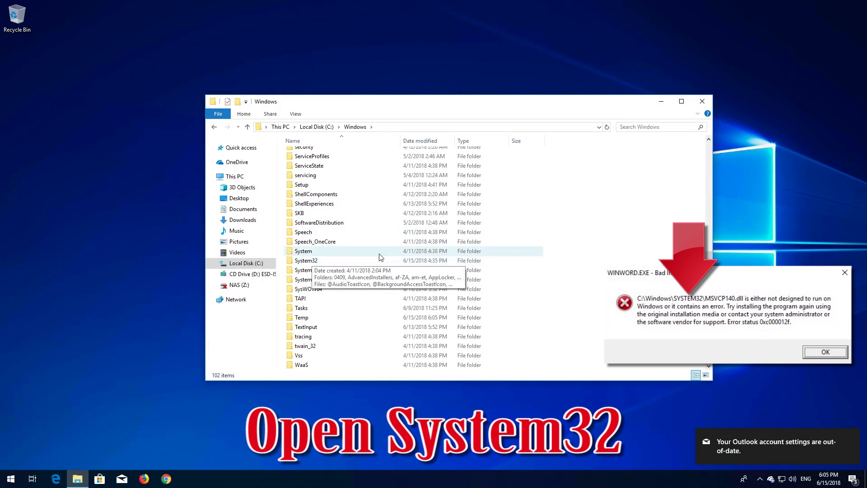
Open System32 and scroll the file list to msvcp140.dll.
double_click(322, 264)
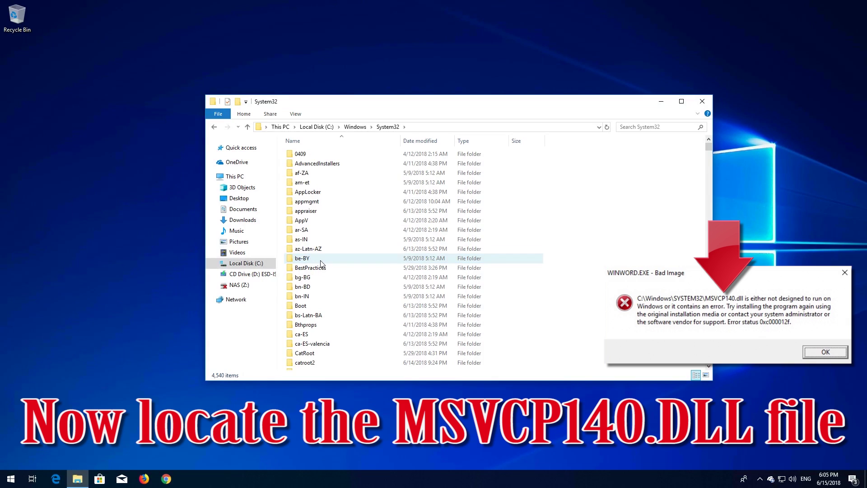
left_click(322, 263)
scroll(323, 263, "down", 20)
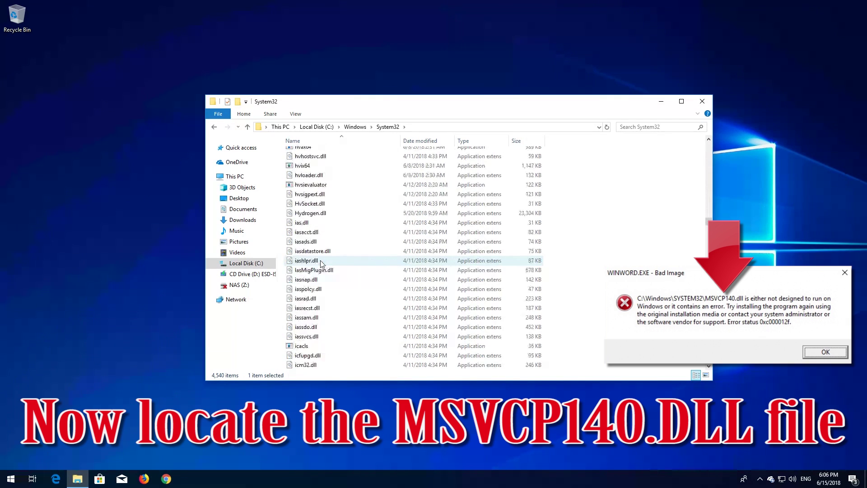
scroll(322, 264, "down", 20)
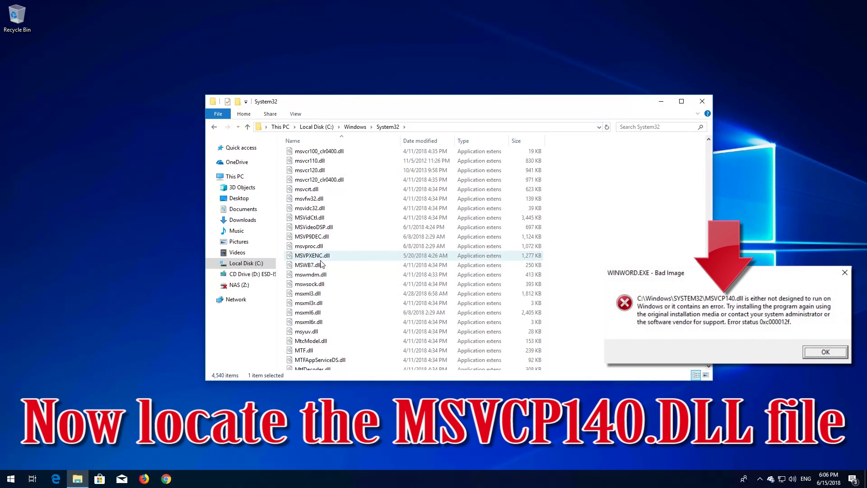
scroll(323, 264, "up", 1)
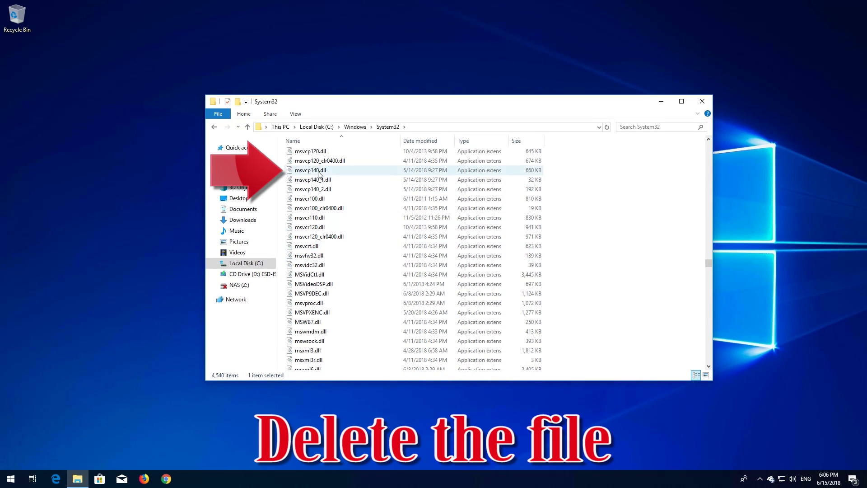
Select msvcp140.dll in System32 and delete it from its context menu.
left_click(319, 171)
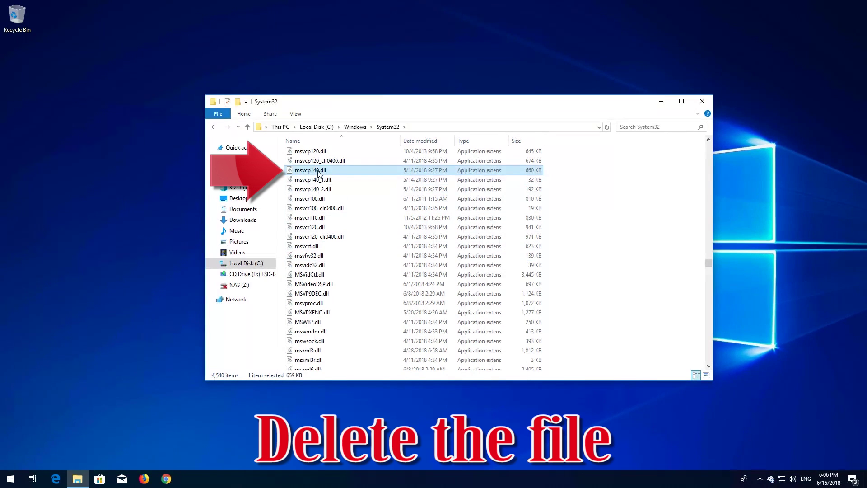
right_click(346, 173)
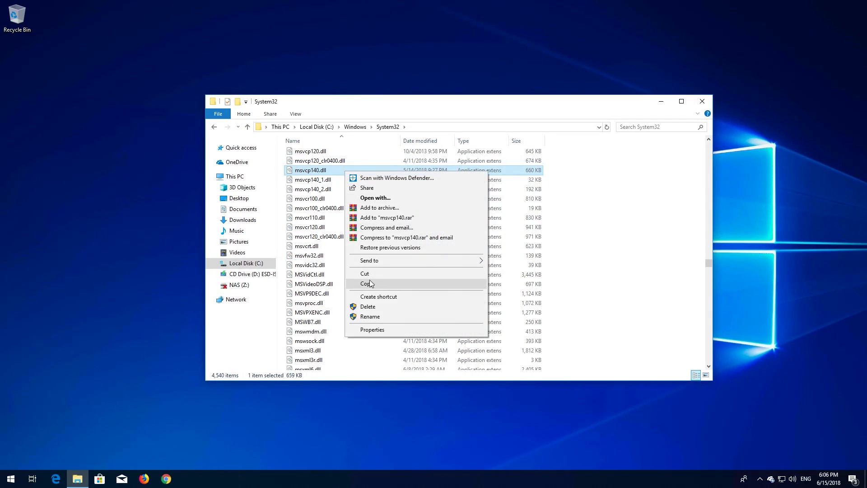
left_click(368, 307)
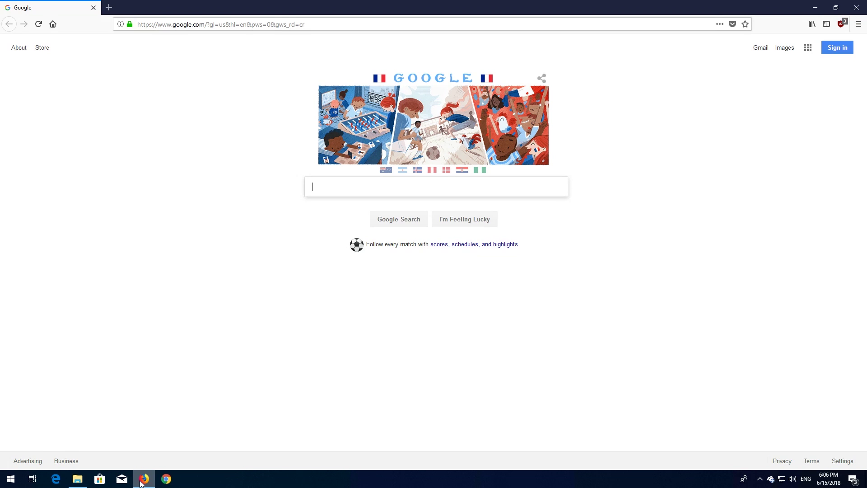
Google 'msvcp140.dll' and open the 'msvcp140.dll free download | DLL-files.com' result.
type("msv")
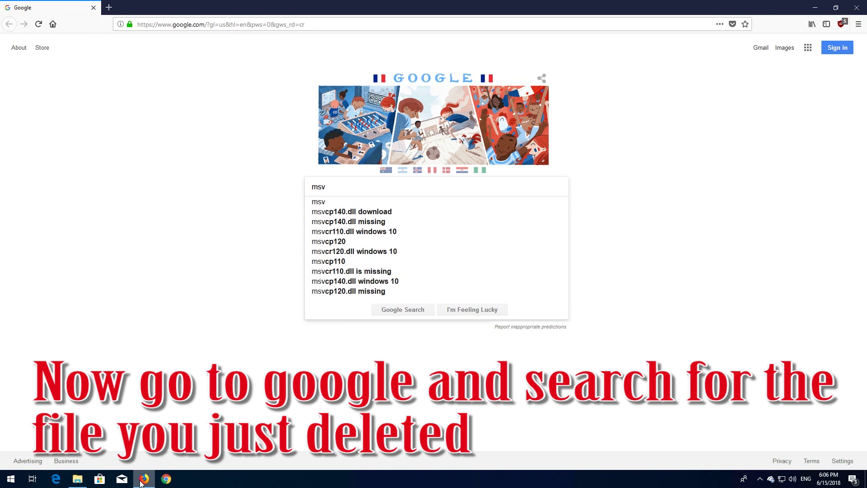
type("cp14")
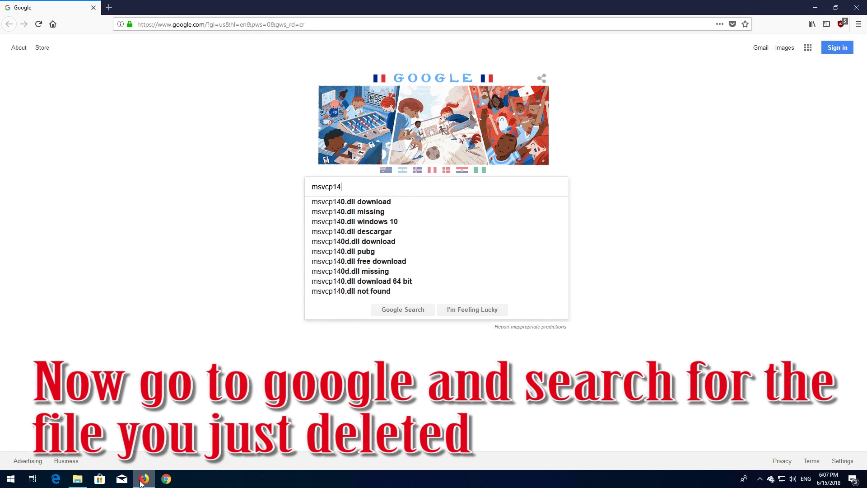
type("0.dll")
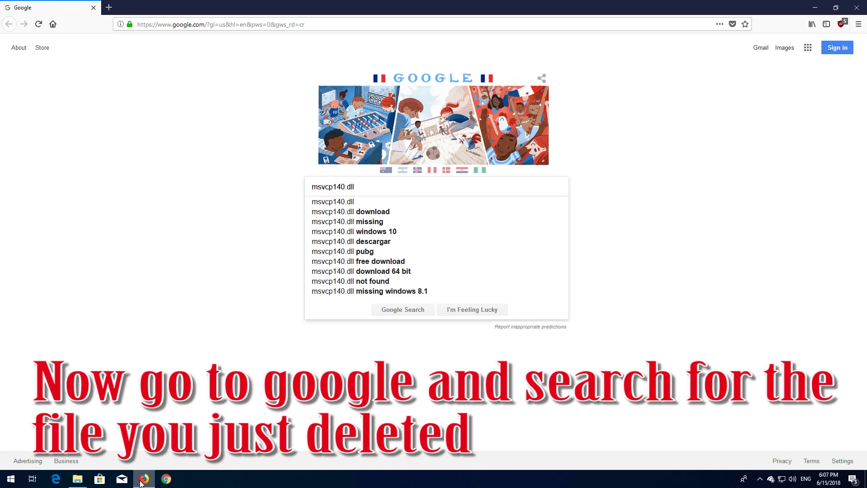
key("Return")
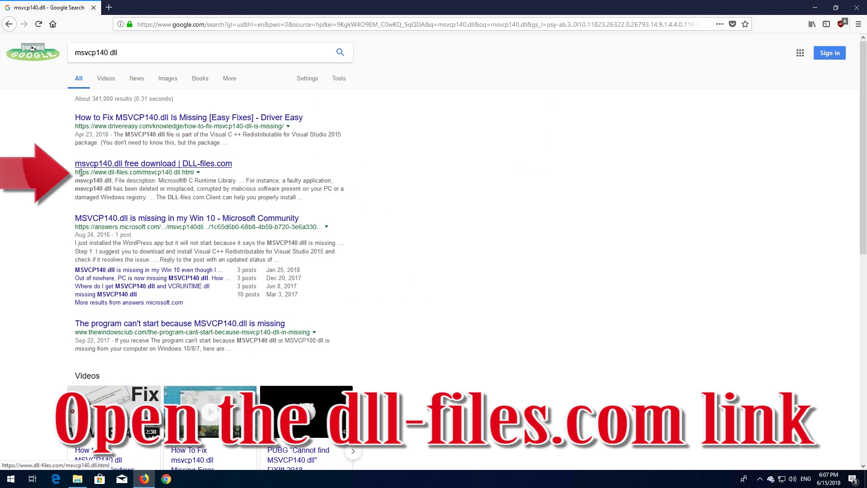
left_click(129, 165)
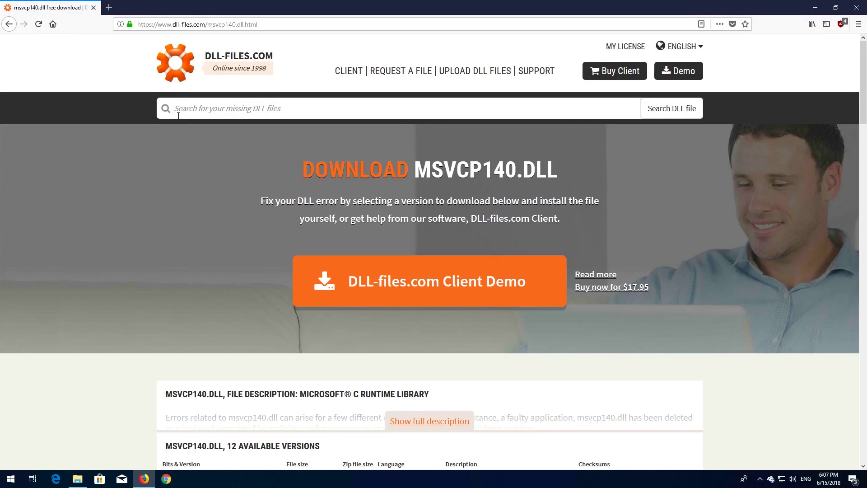
Save the 32bit 14.10.25008.0 msvcp140 zip from DLL-files.com, then close Firefox.
scroll(183, 164, "down", 7)
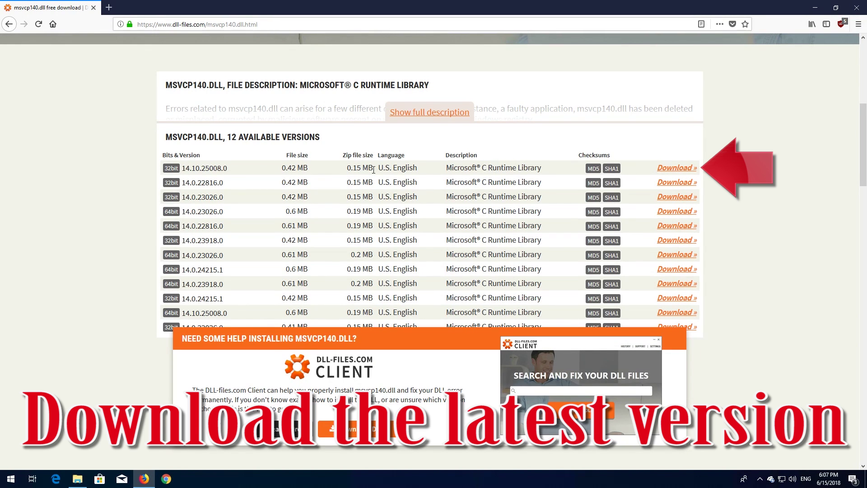
left_click(675, 168)
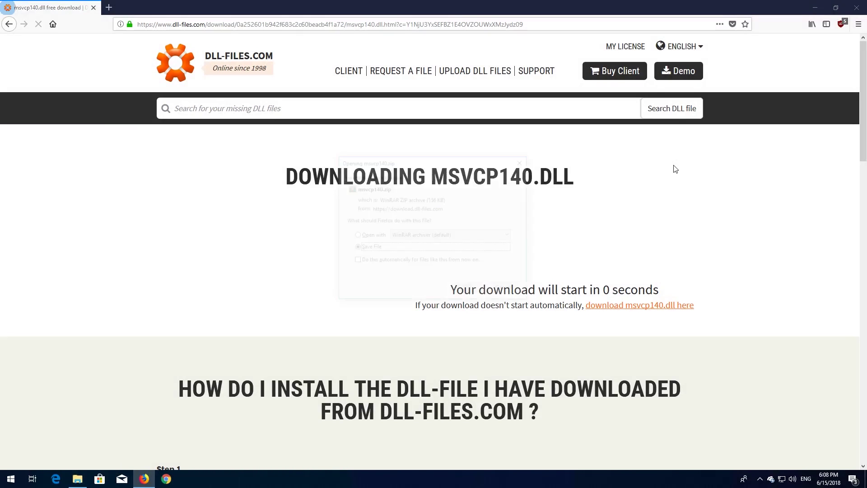
left_click(460, 290)
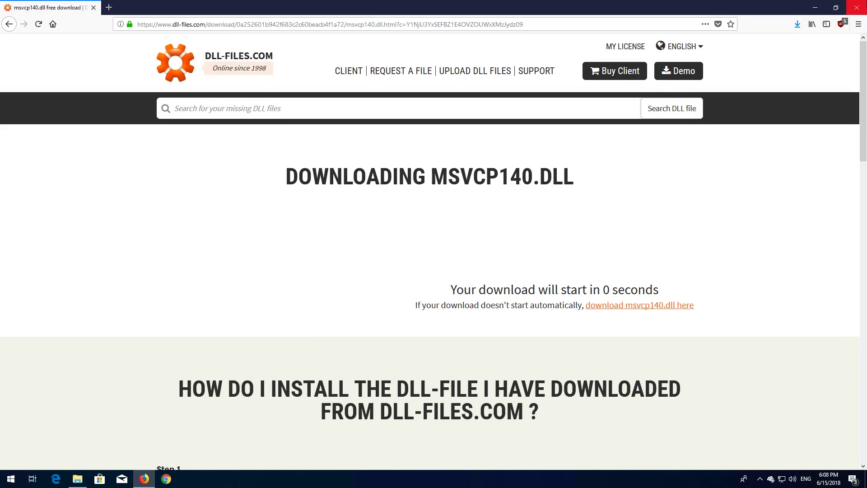
left_click(858, 8)
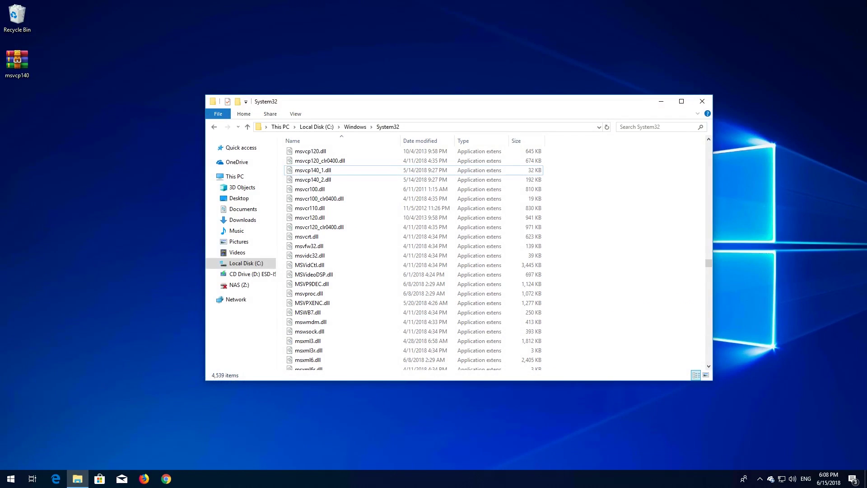
Copy msvcp140.dll from the downloaded archive into System32, granting administrator permission.
double_click(13, 73)
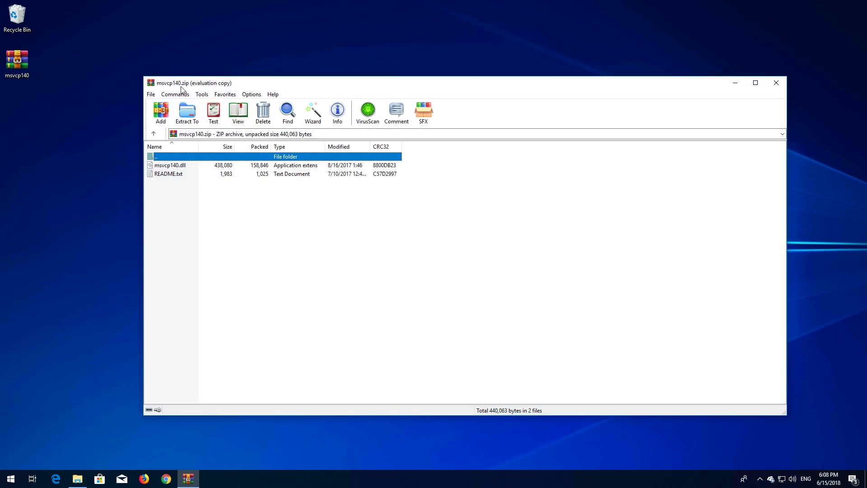
left_click_drag(182, 90, 625, 102)
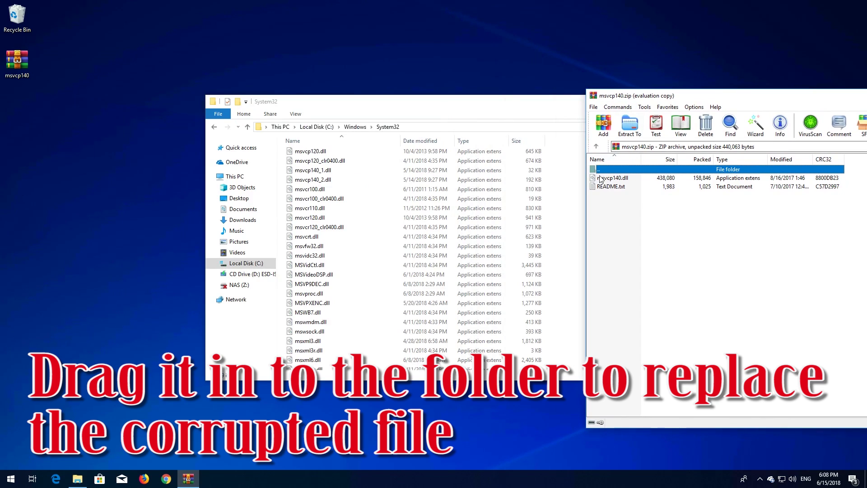
left_click_drag(604, 178, 559, 198)
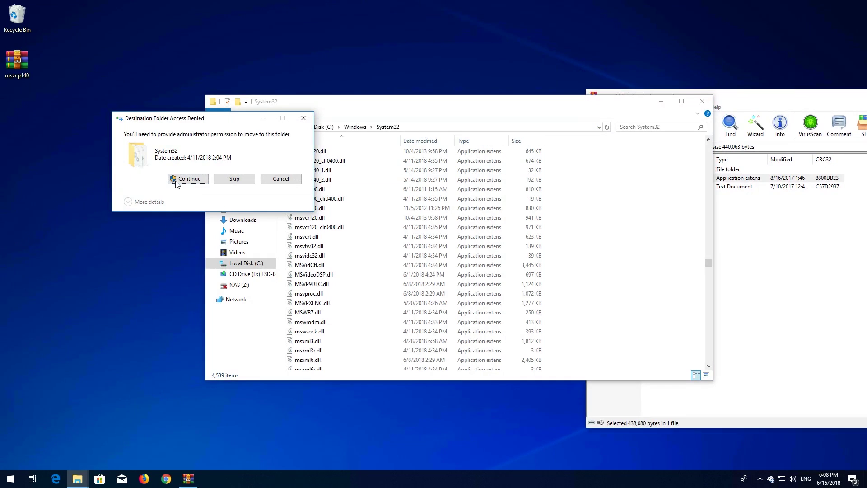
left_click(175, 180)
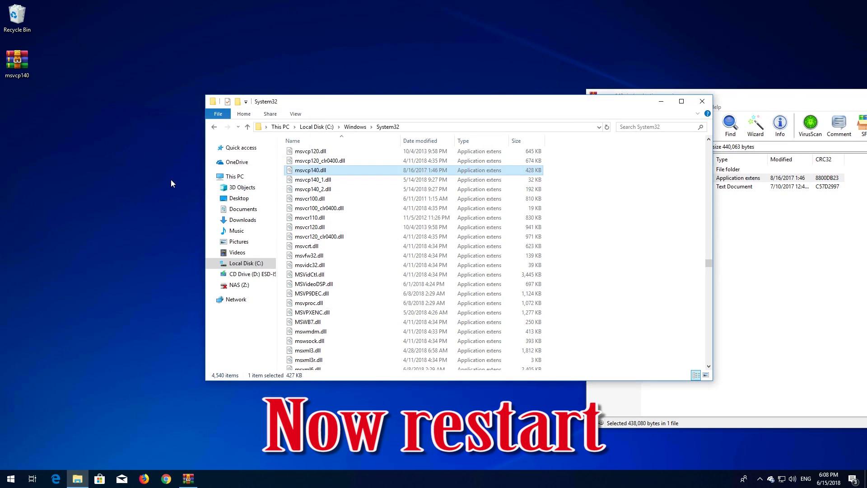
Close WinRAR and restart the computer from the Start menu's Power options.
left_click_drag(857, 100, 298, 91)
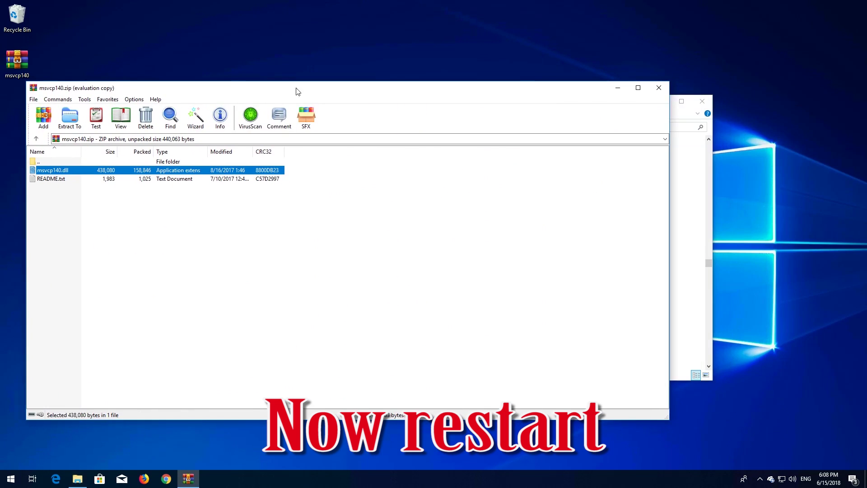
left_click(661, 87)
left_click(11, 479)
left_click(11, 457)
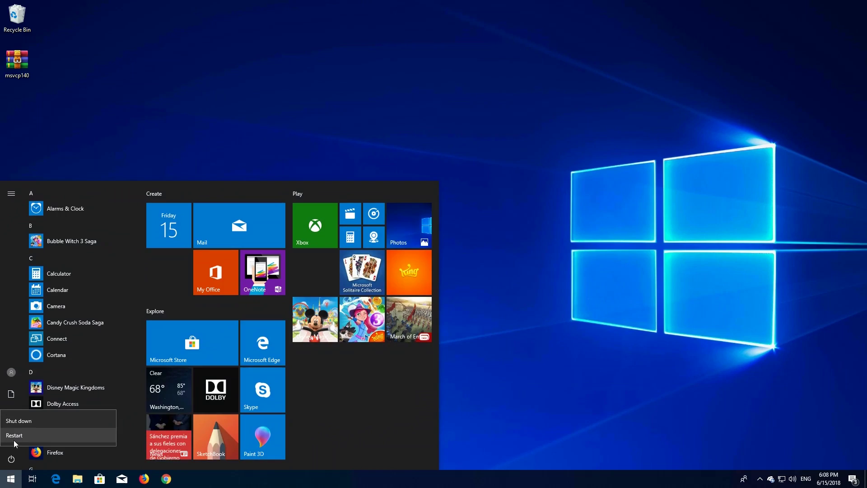
left_click(16, 443)
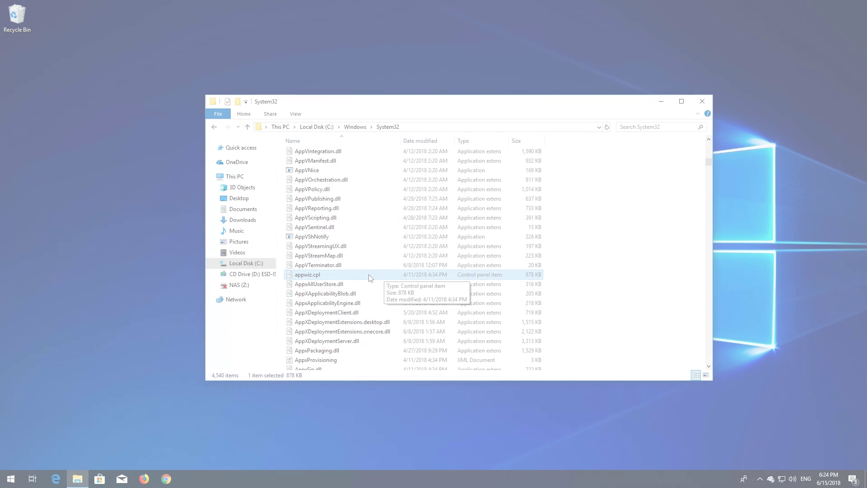
Attempt to delete appwiz.cpl, dismiss the TrustedInstaller refusal, and bring up its context menu.
key("Delete")
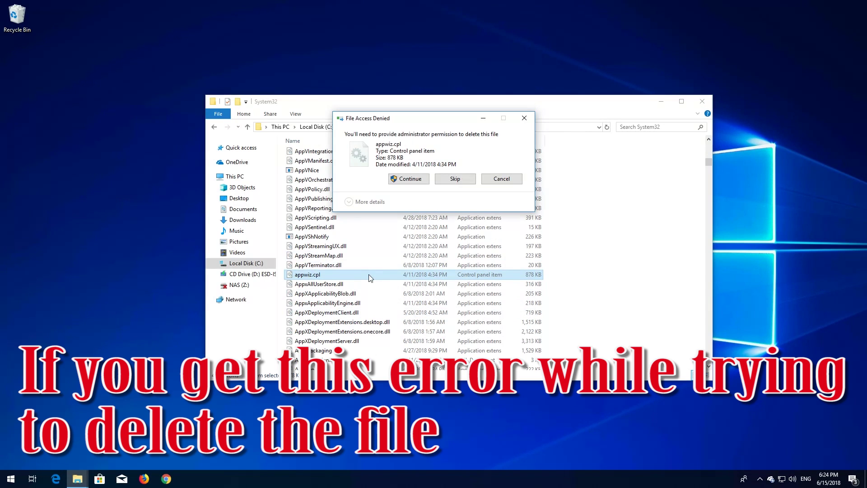
left_click(404, 179)
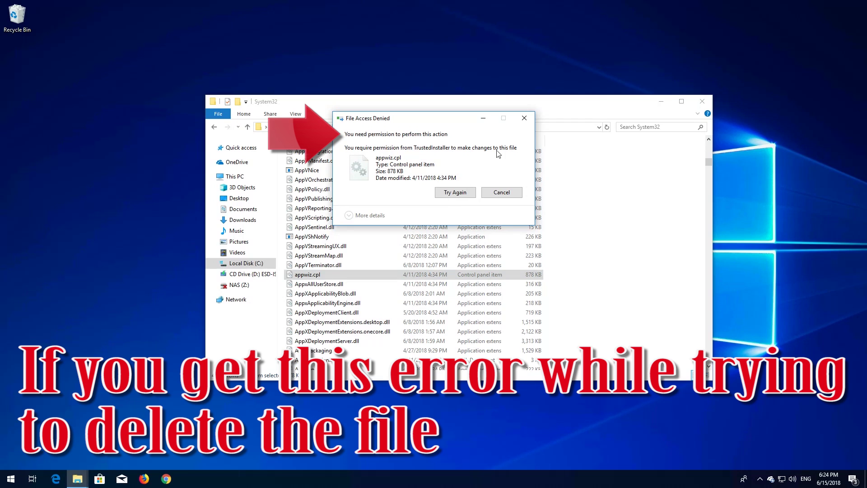
left_click(524, 118)
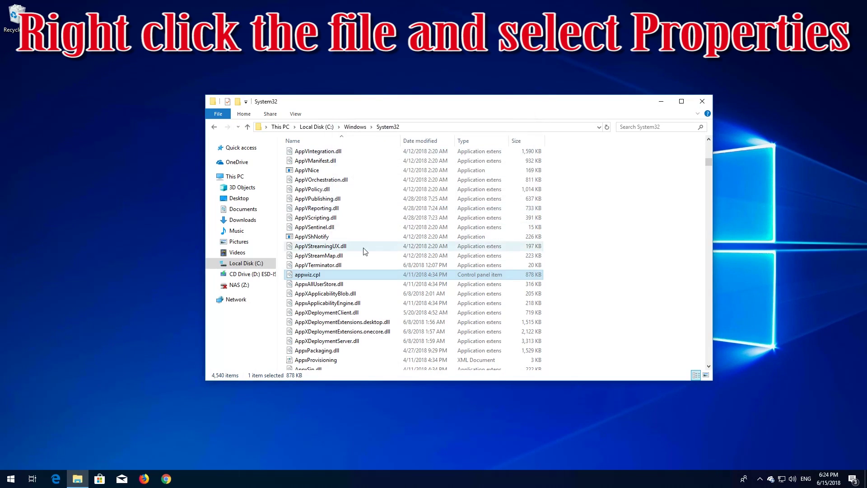
right_click(324, 279)
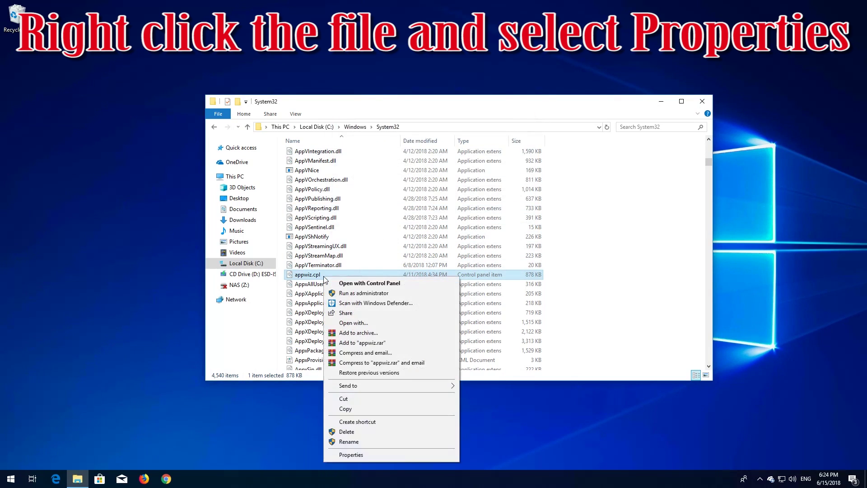
Open appwiz.cpl's Properties, go to Security, and open Advanced security settings.
left_click(388, 454)
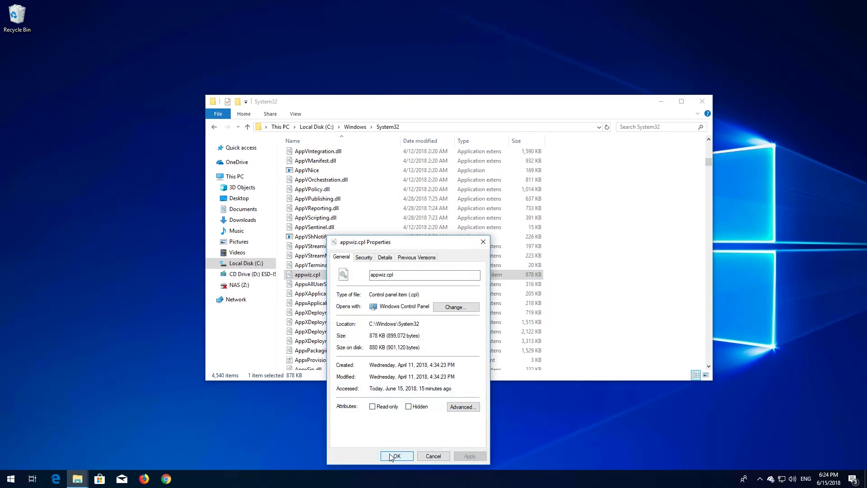
left_click_drag(393, 242, 398, 136)
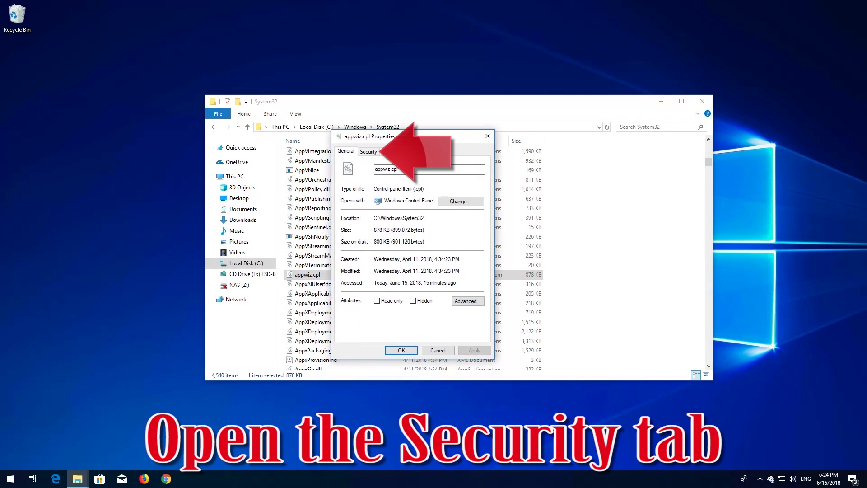
left_click(370, 153)
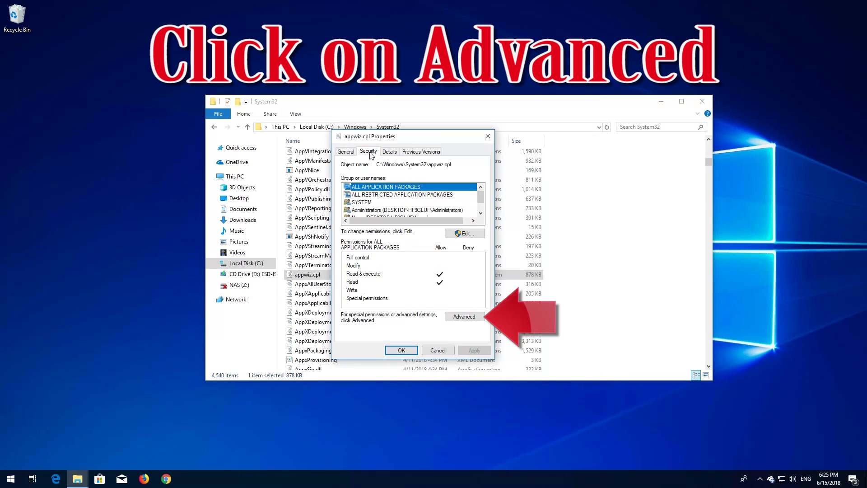
left_click(463, 320)
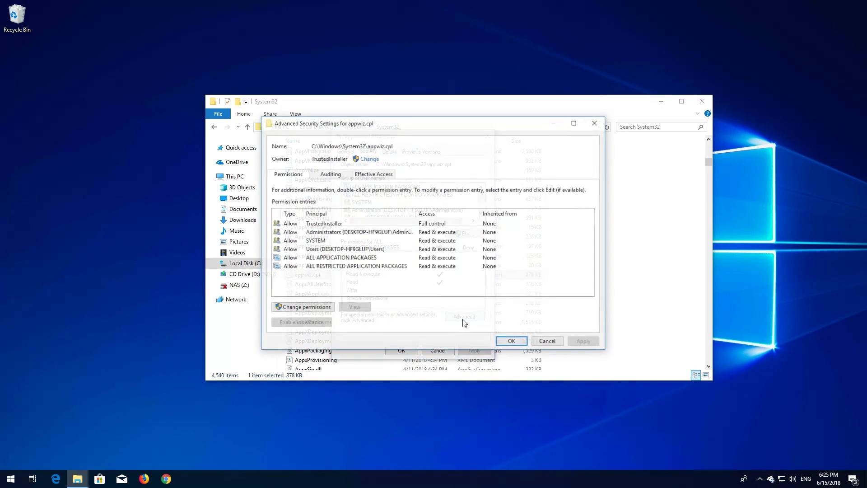
On the Auditing tab, continue as administrator and remove the Everyone entry.
left_click(327, 177)
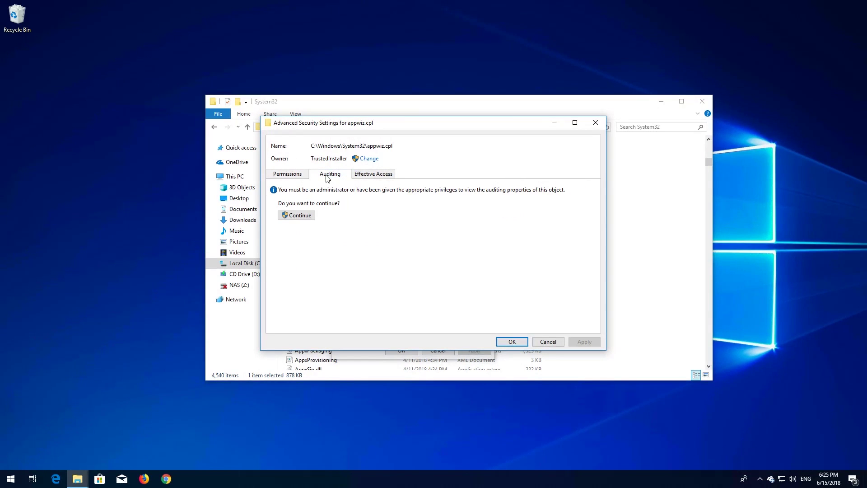
left_click(301, 217)
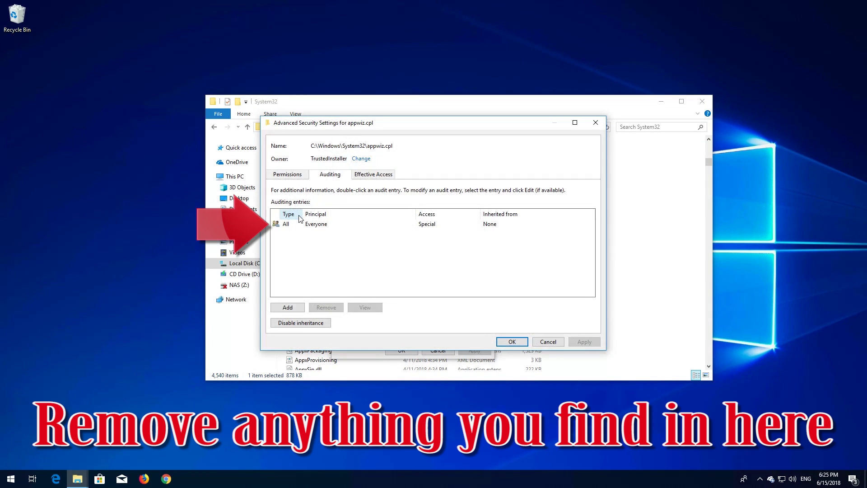
left_click(305, 226)
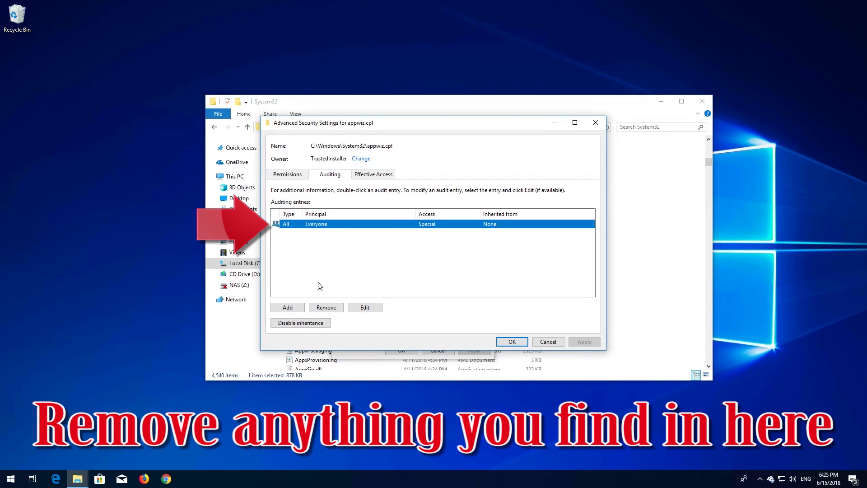
left_click(329, 307)
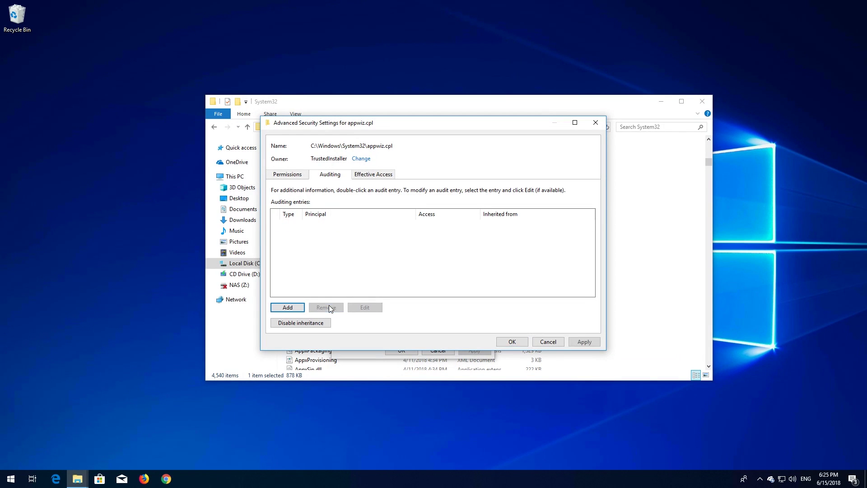
Change appwiz.cpl's owner from TrustedInstaller to the user's own account via Find Now.
left_click(361, 159)
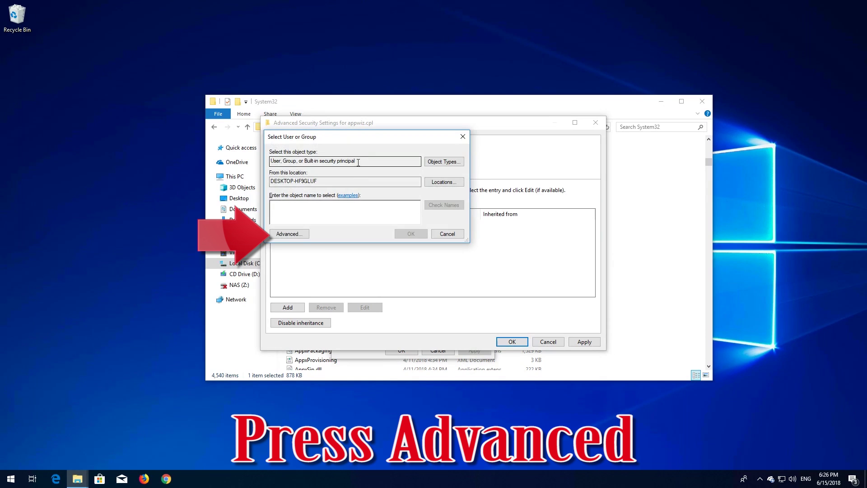
left_click(289, 234)
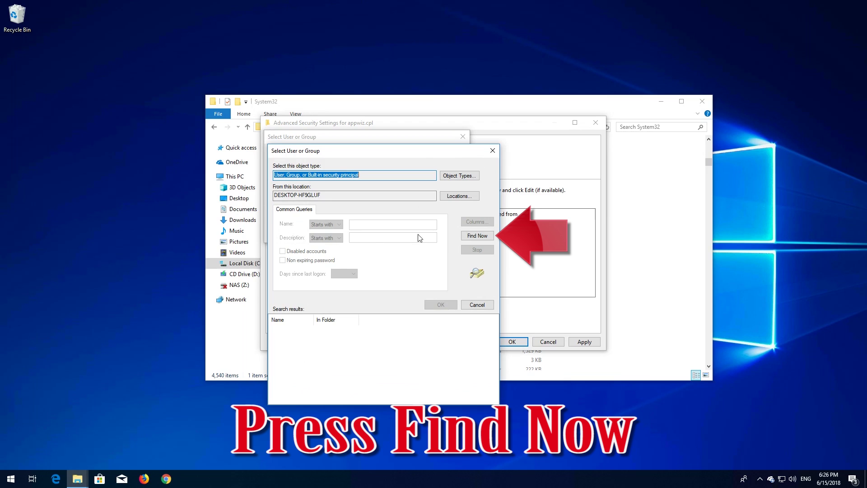
left_click(482, 236)
scroll(494, 367, "down", 5)
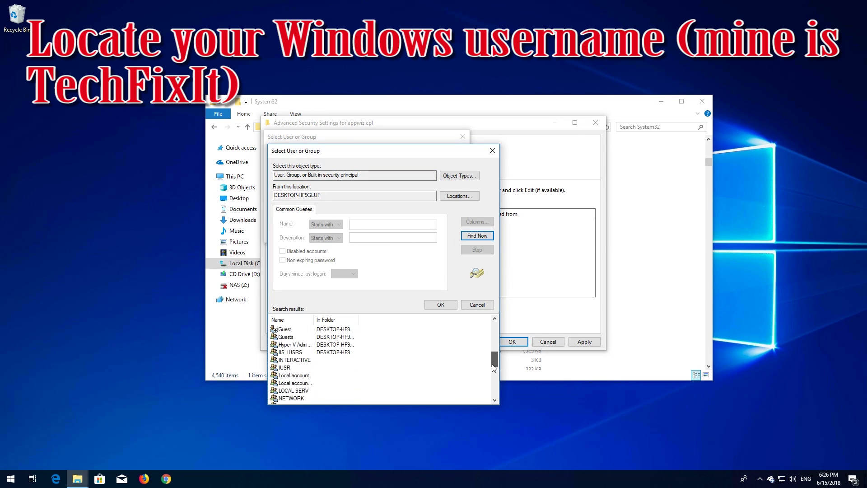
left_click_drag(492, 365, 488, 399)
left_click(304, 368)
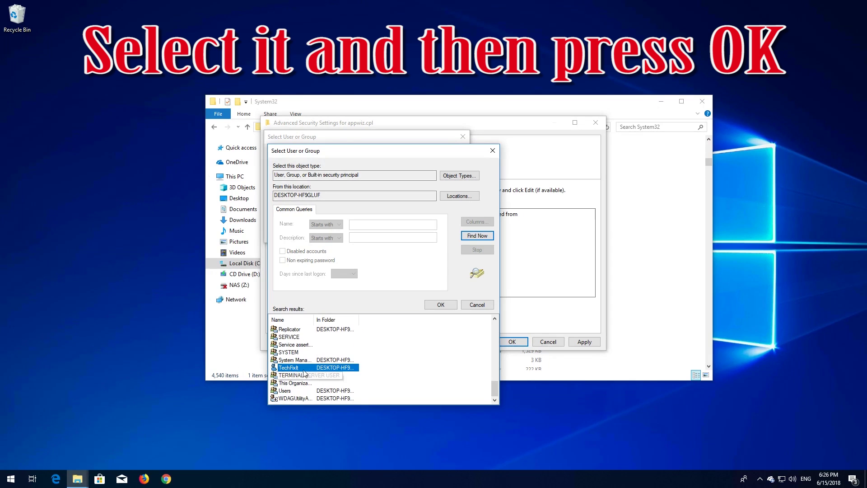
left_click(441, 305)
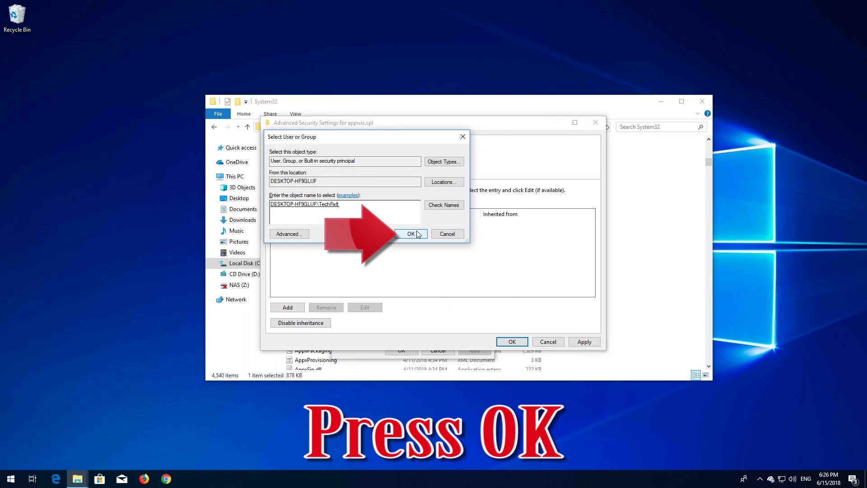
left_click(415, 234)
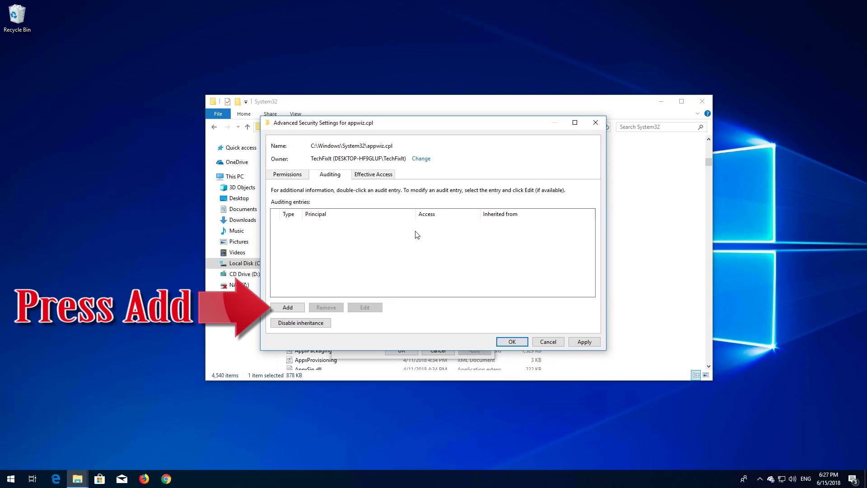
Add an auditing entry on appwiz.cpl with the user's own account as principal.
left_click(291, 308)
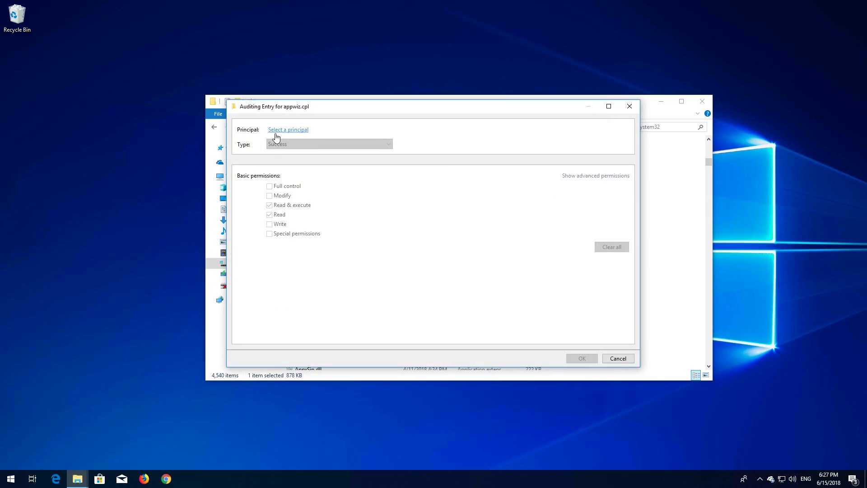
left_click(276, 133)
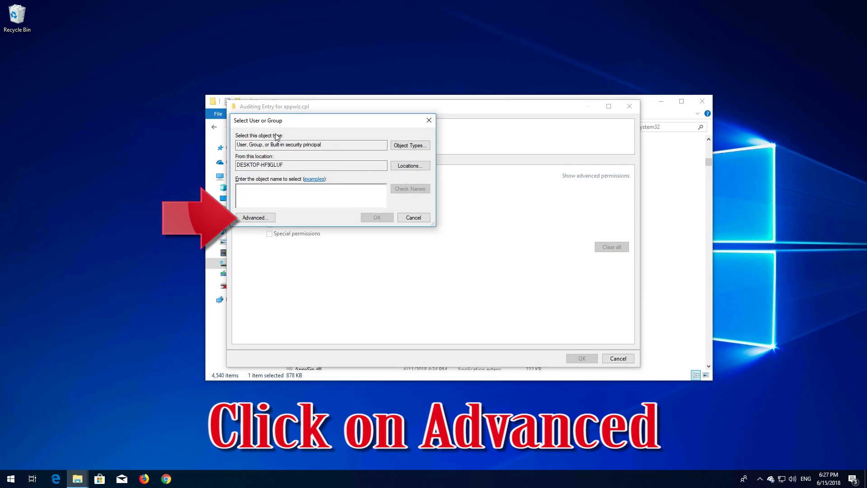
left_click(254, 218)
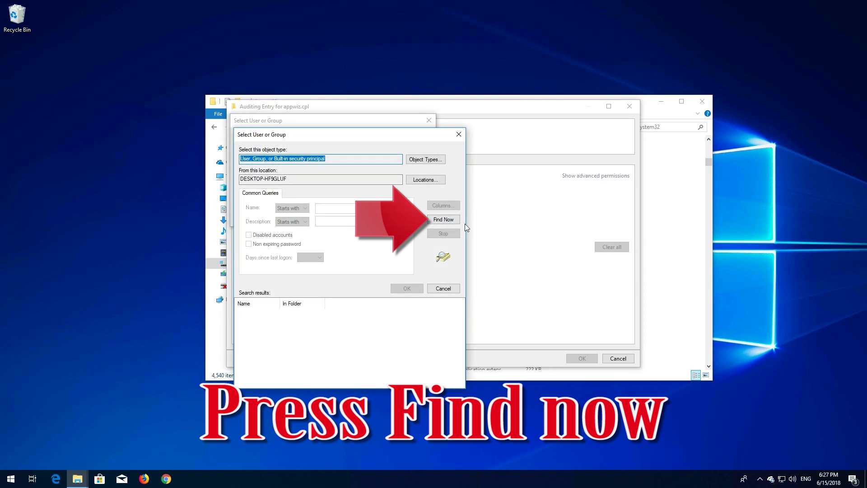
left_click(447, 221)
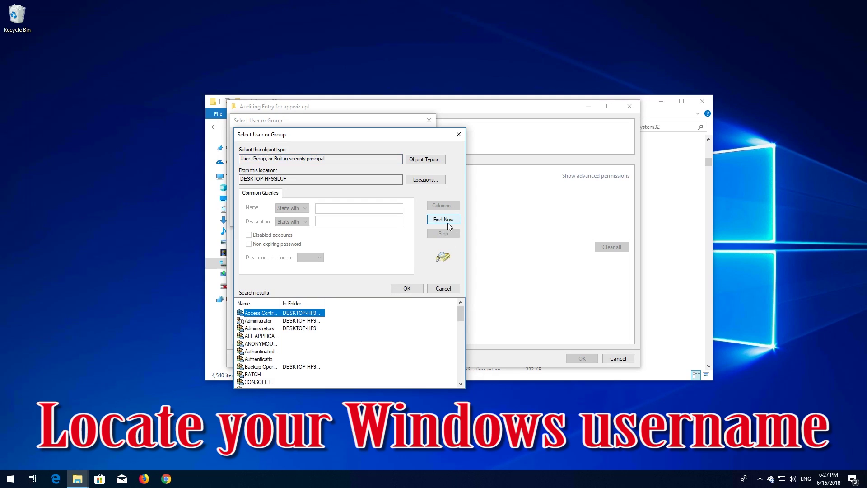
left_click_drag(459, 312, 459, 373)
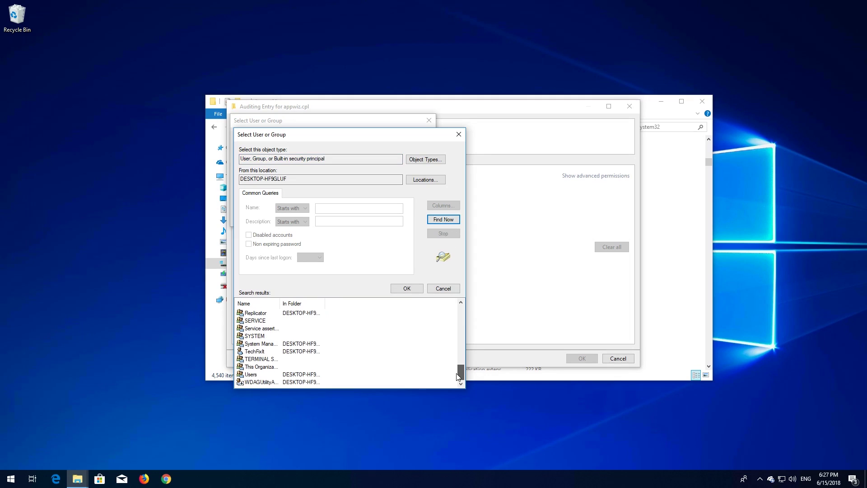
left_click(244, 352)
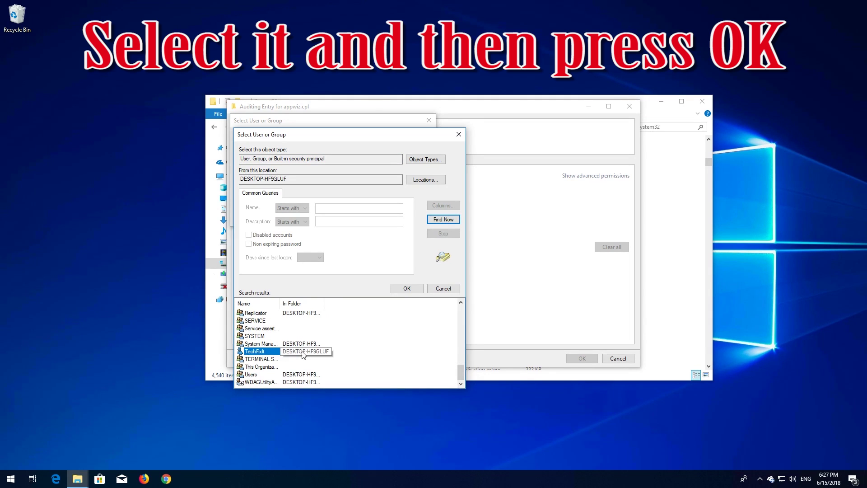
left_click(408, 288)
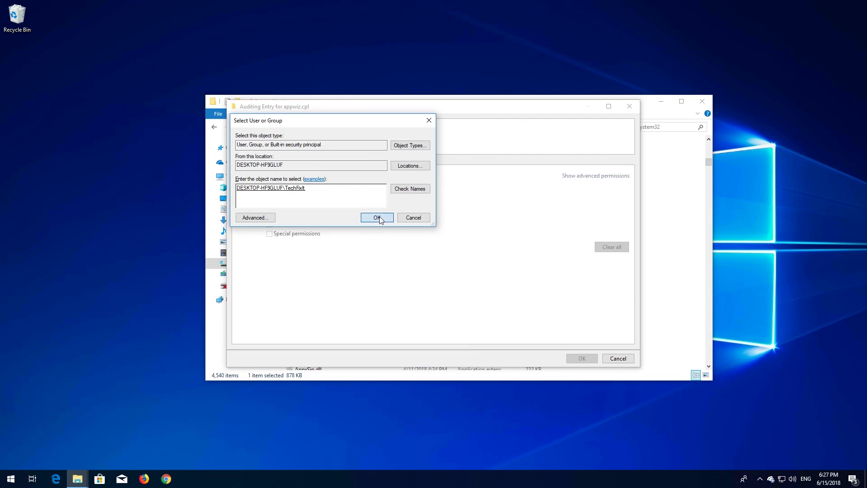
left_click(379, 219)
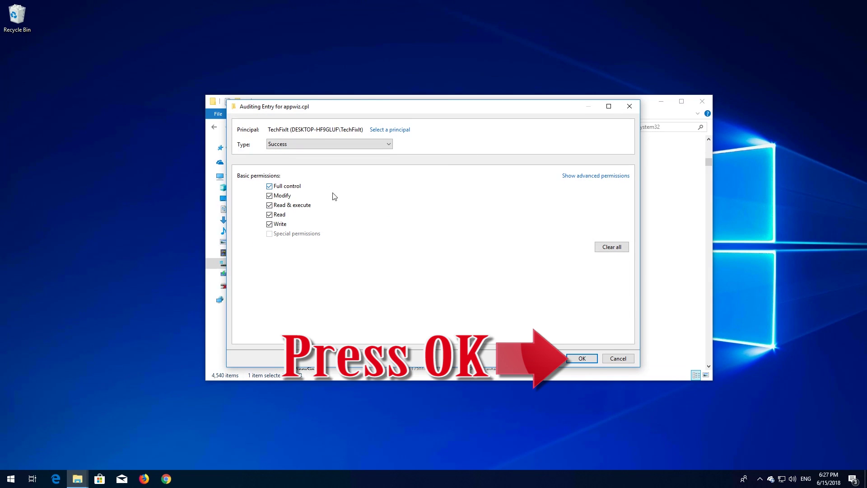
Confirm the Full control audit entry, apply it, acknowledge the ownership notice and close appwiz.cpl's security windows.
left_click(587, 359)
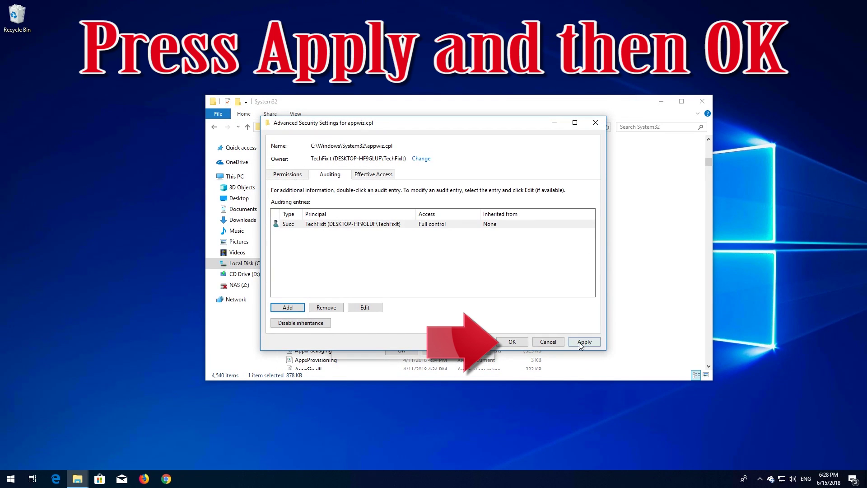
left_click(597, 342)
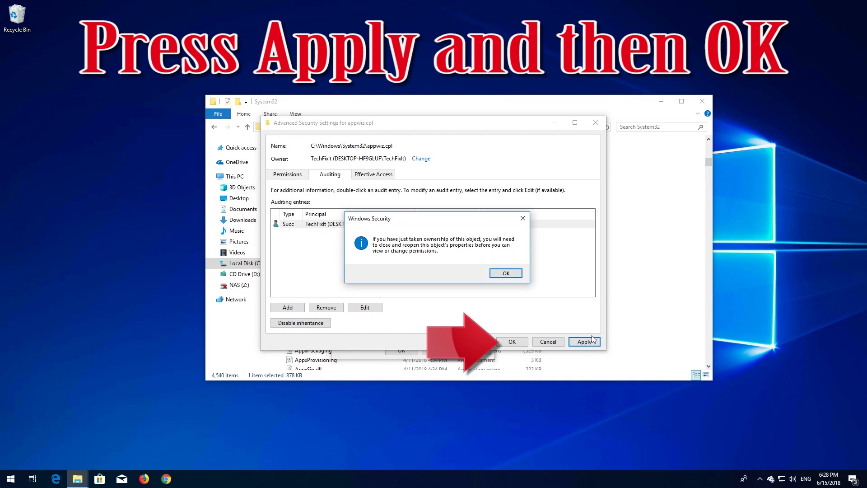
left_click(506, 274)
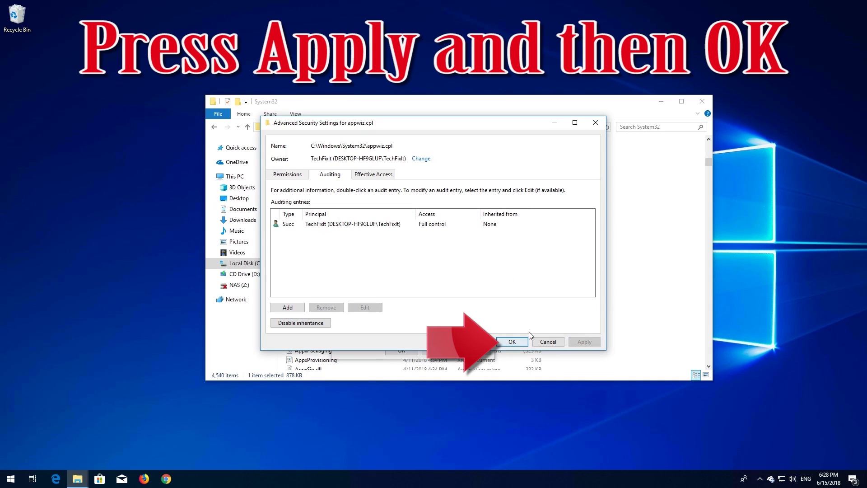
left_click(511, 343)
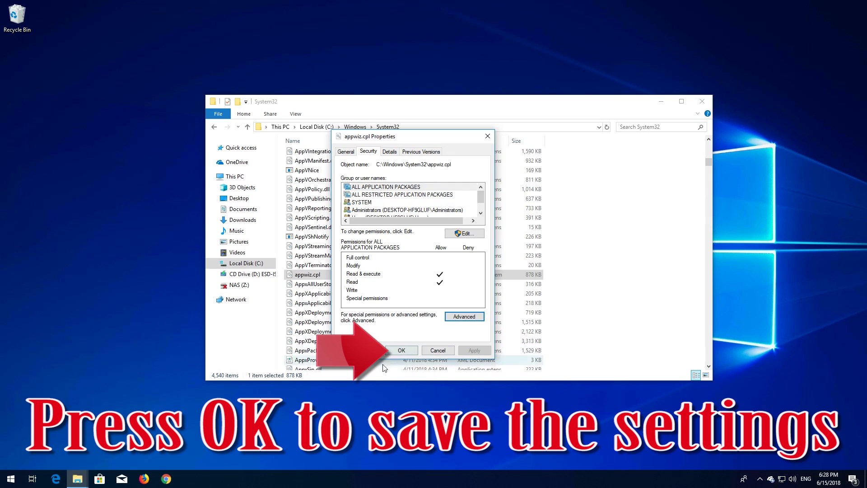
left_click(401, 351)
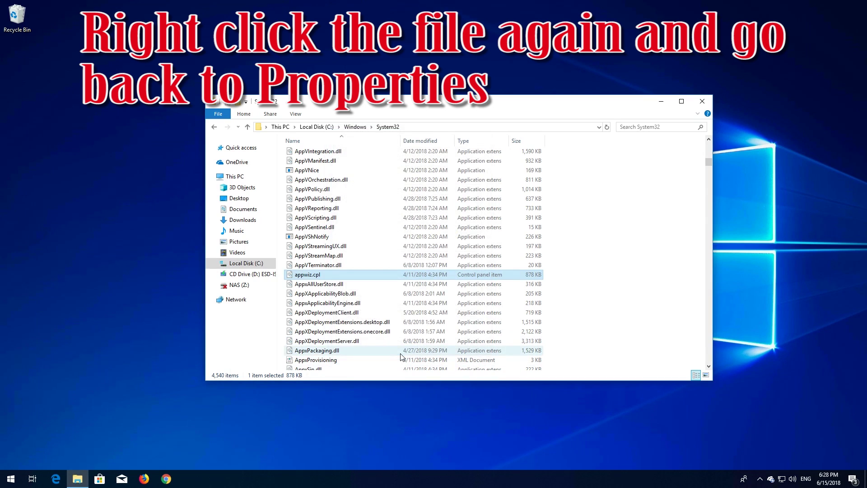
Open the Security permissions editor for appwiz.cpl from its Properties.
right_click(361, 280)
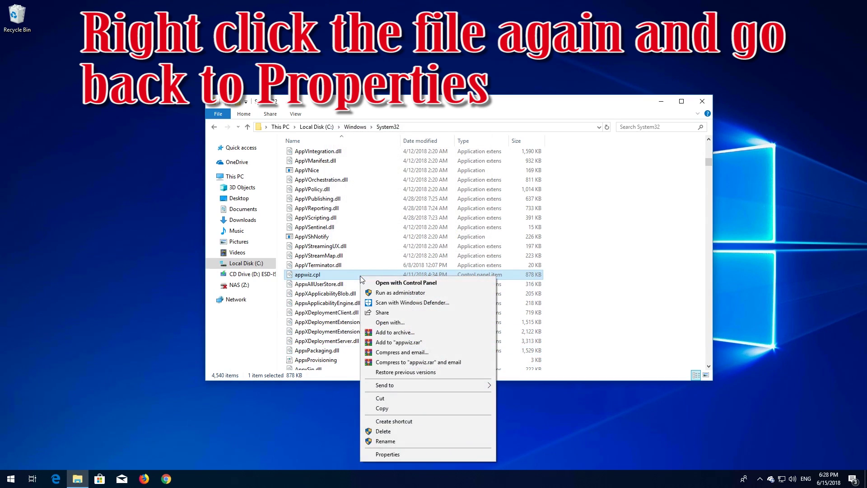
left_click(413, 455)
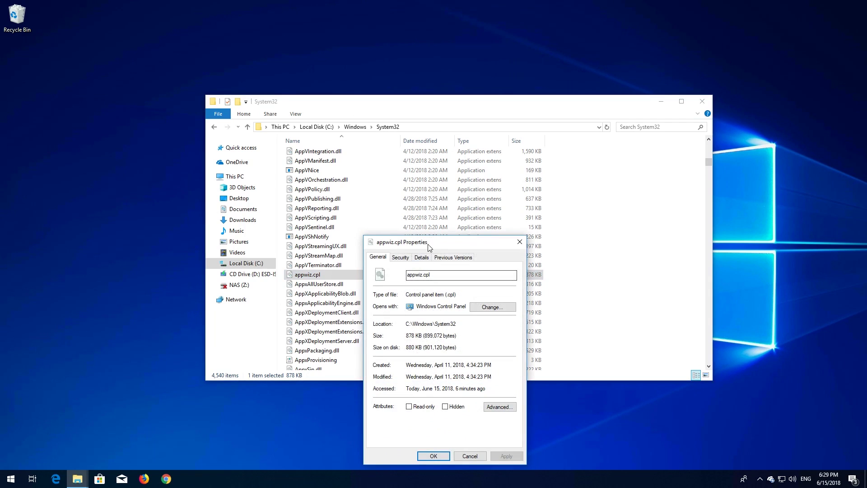
left_click_drag(429, 243, 433, 146)
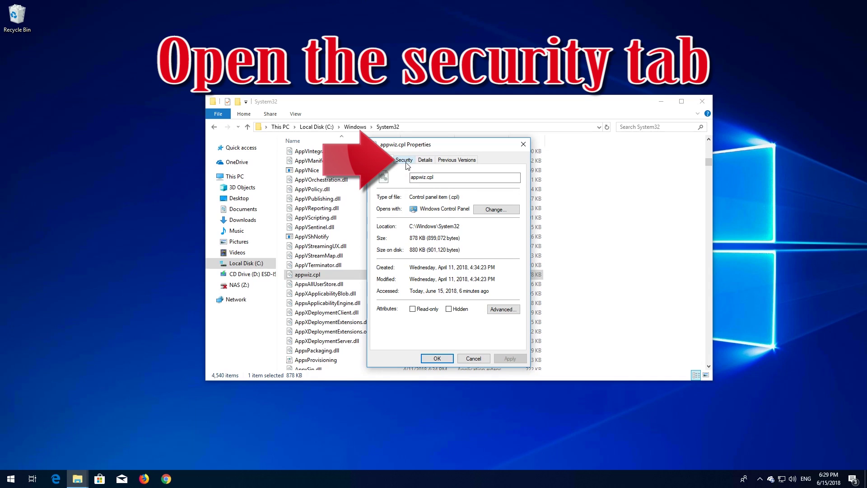
left_click(405, 160)
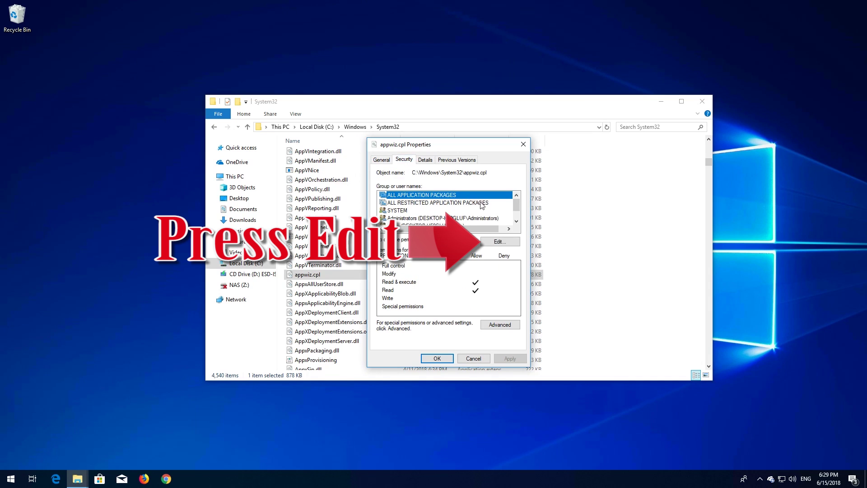
left_click(499, 241)
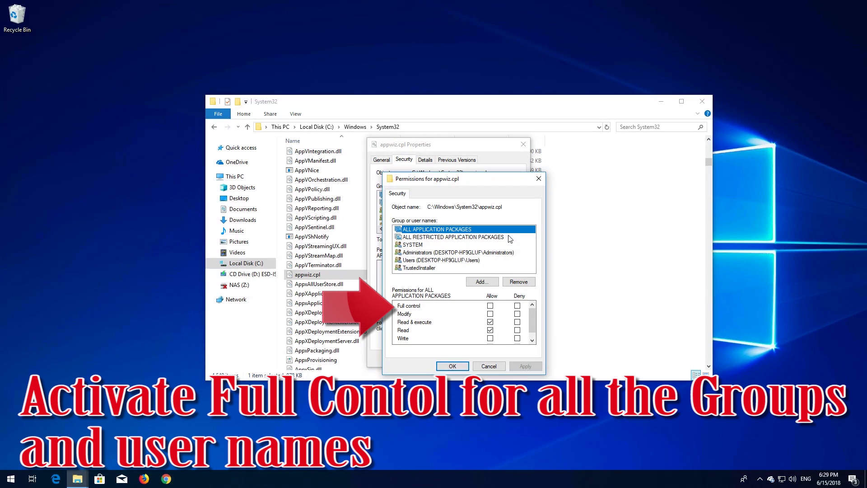
Allow Full control for ALL APPLICATION PACKAGES, ALL RESTRICTED APPLICATION PACKAGES and SYSTEM, accepting each warning.
left_click(490, 306)
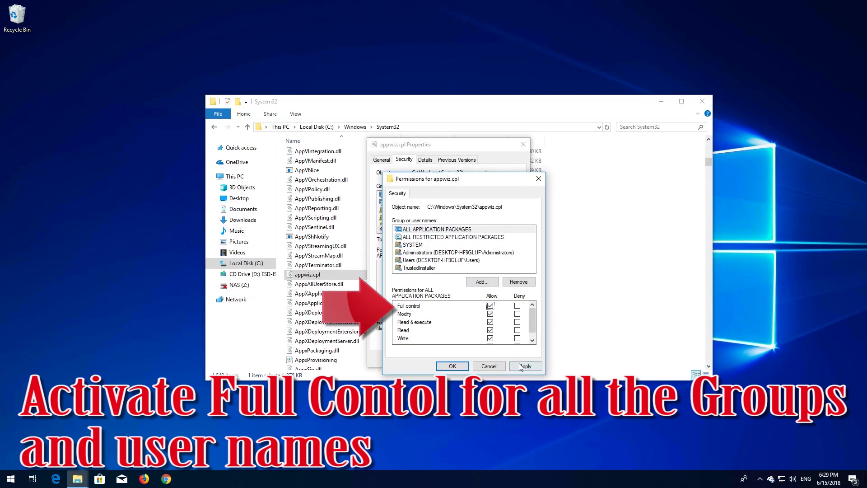
left_click(520, 367)
left_click(473, 273)
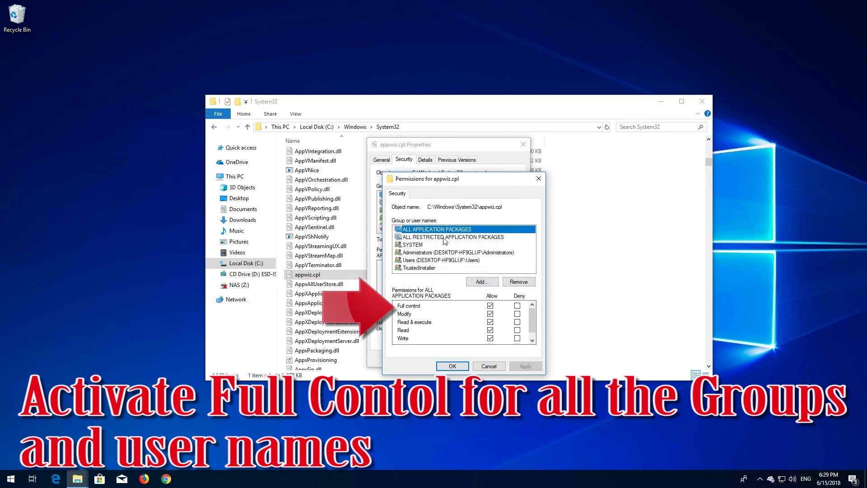
left_click(445, 237)
left_click(491, 306)
left_click(526, 366)
left_click(468, 277)
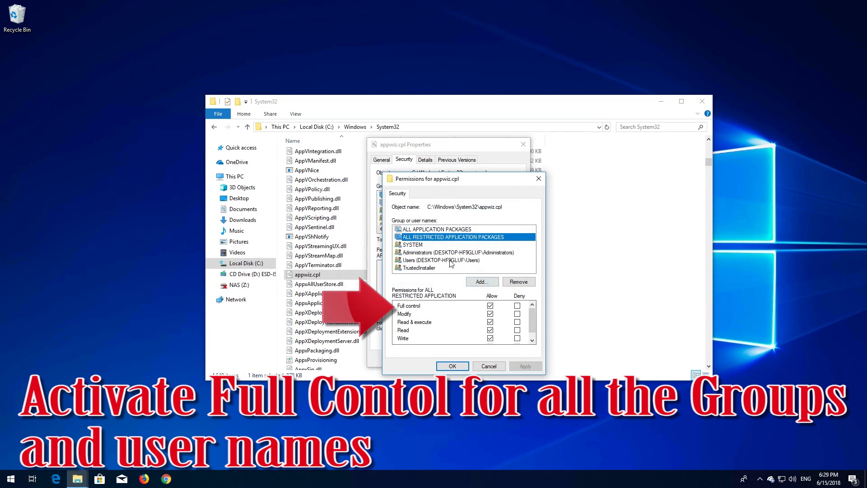
left_click(413, 245)
left_click(491, 306)
left_click(526, 366)
left_click(473, 272)
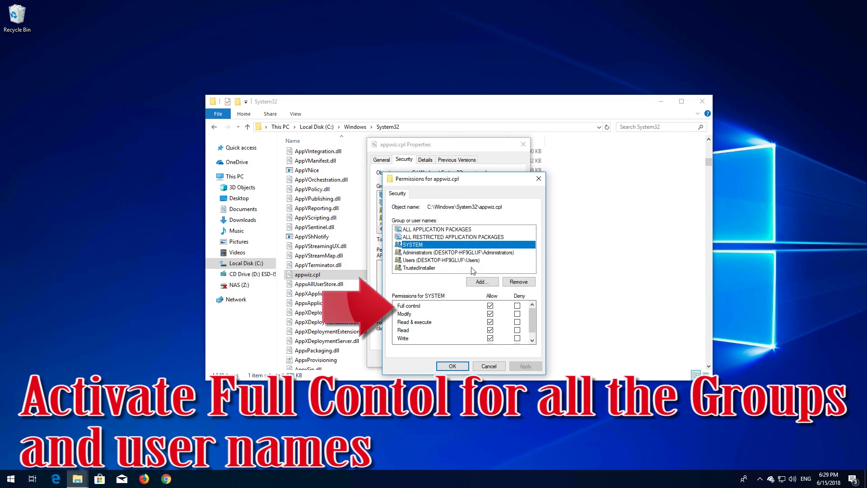
Allow Full control for Administrators and Users, then save the permissions and close the properties.
left_click(458, 252)
left_click(490, 305)
left_click(526, 367)
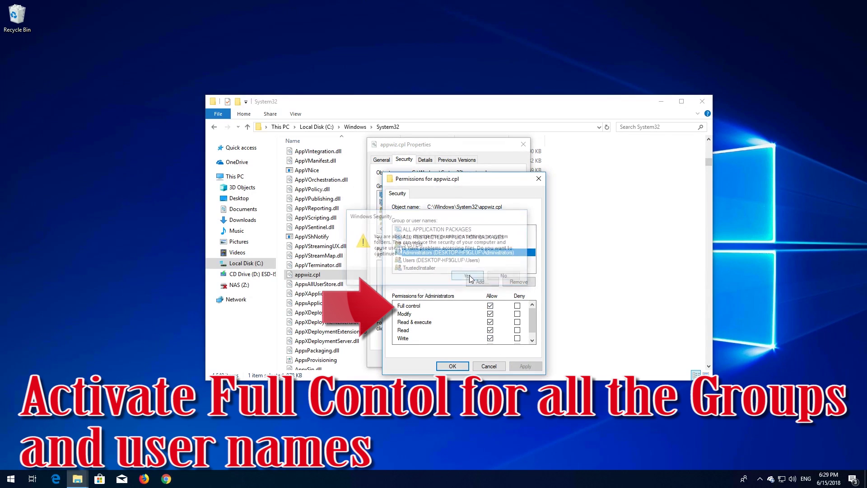
left_click(468, 276)
left_click(445, 260)
left_click(490, 306)
left_click(526, 367)
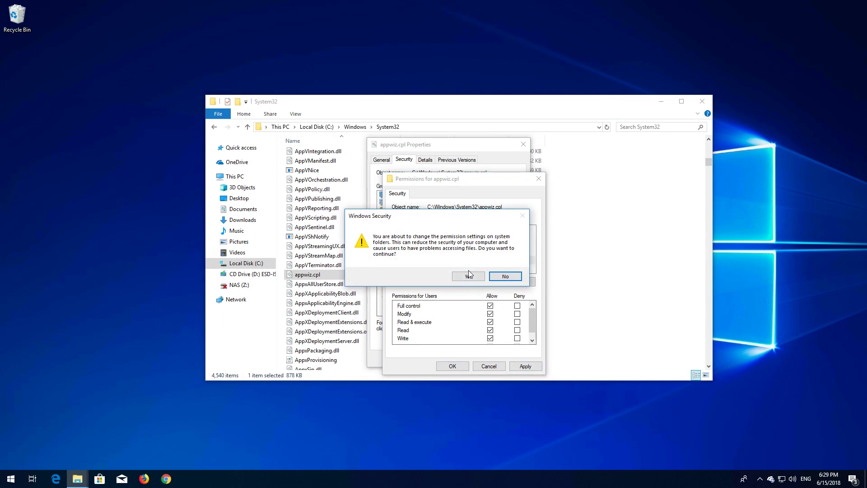
left_click(469, 275)
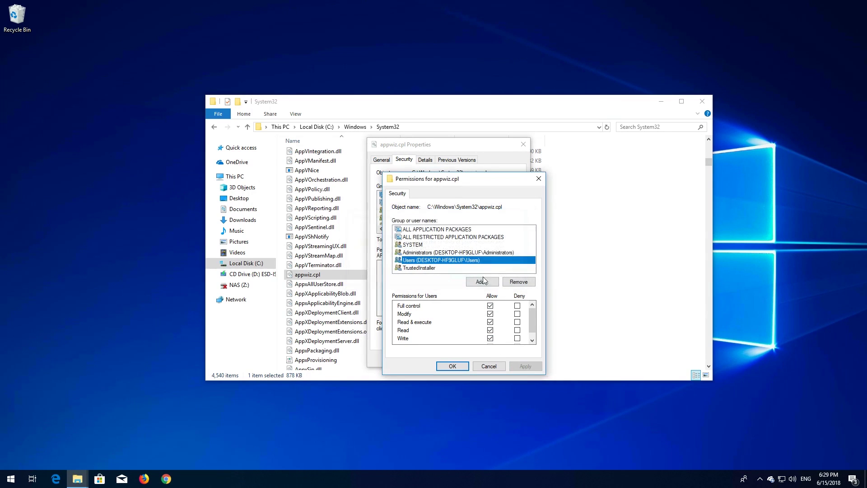
left_click(461, 268)
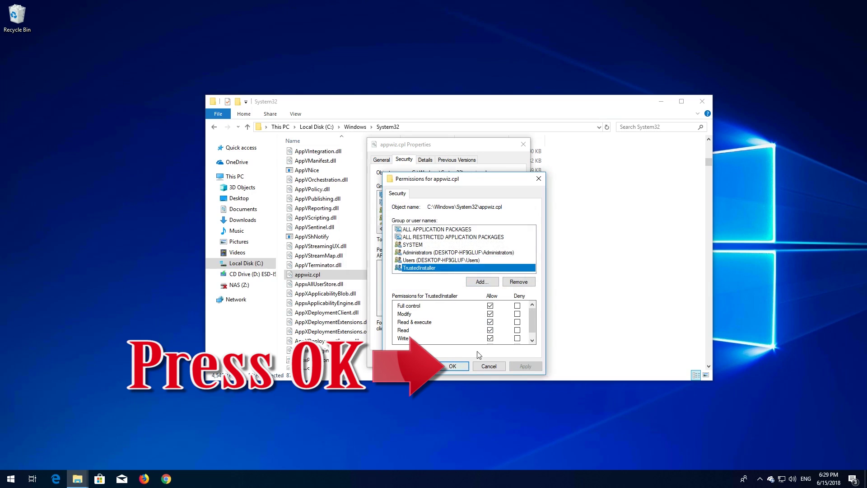
left_click(454, 366)
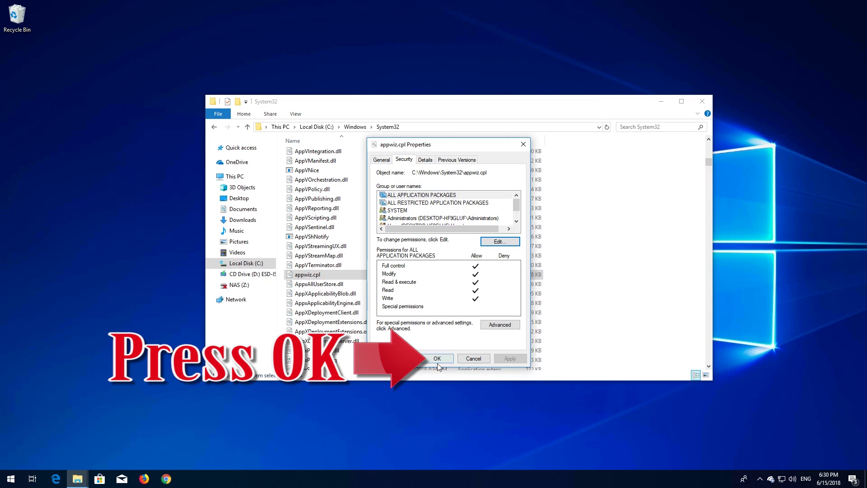
left_click(436, 361)
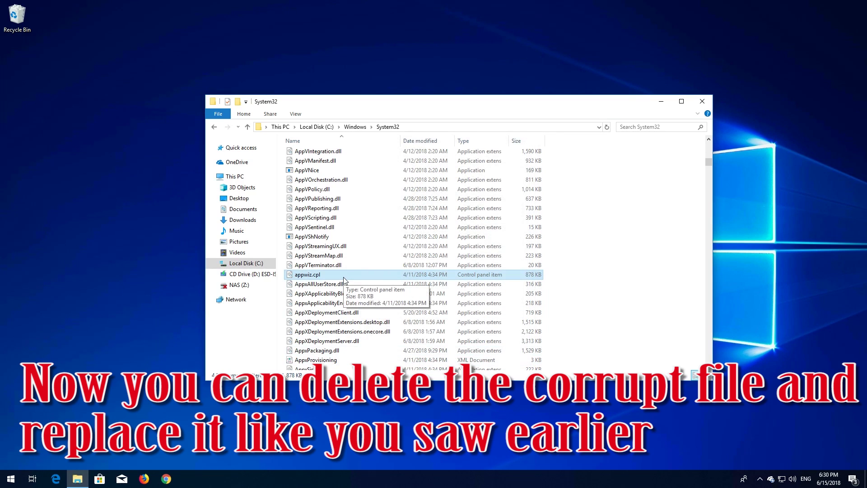
Delete appwiz.cpl from System32, then run Command Prompt as administrator from a cmd search.
key("Delete")
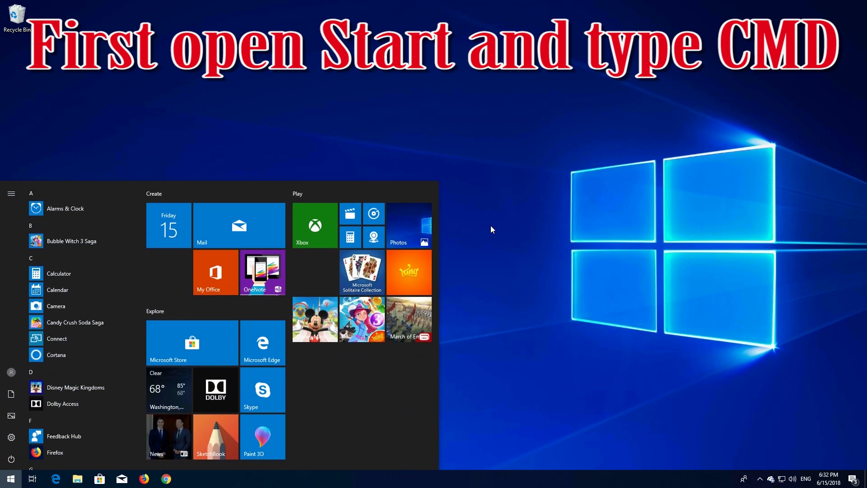
type("cmd")
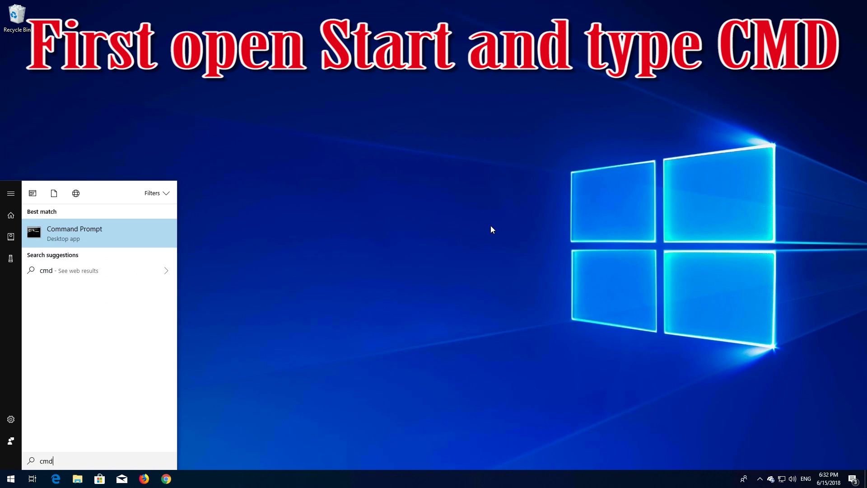
right_click(121, 227)
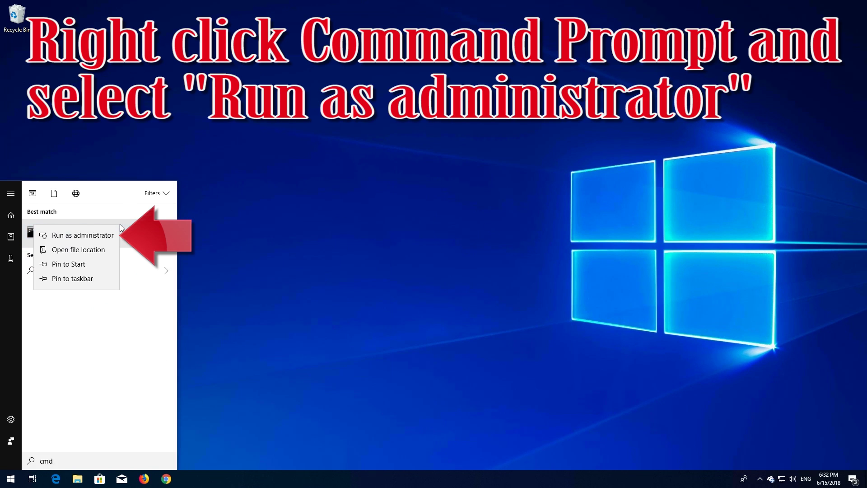
left_click(89, 235)
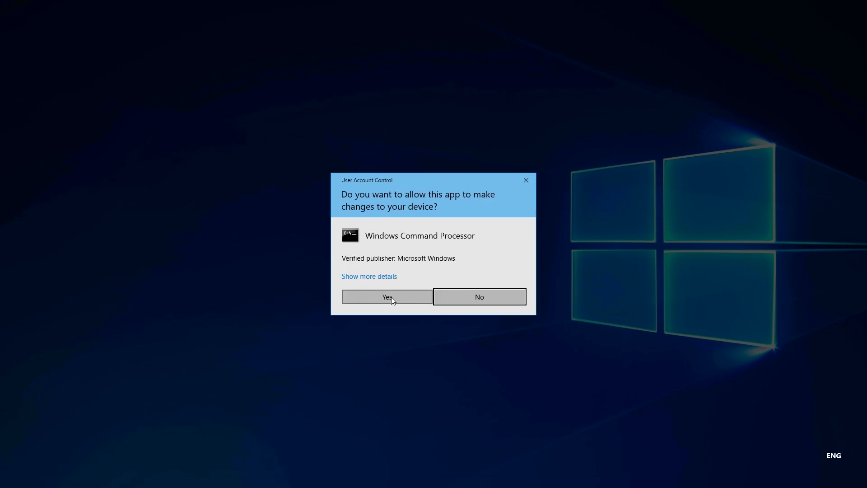
Approve the UAC prompt and run sfc /scannow in the administrator Command Prompt.
left_click(391, 297)
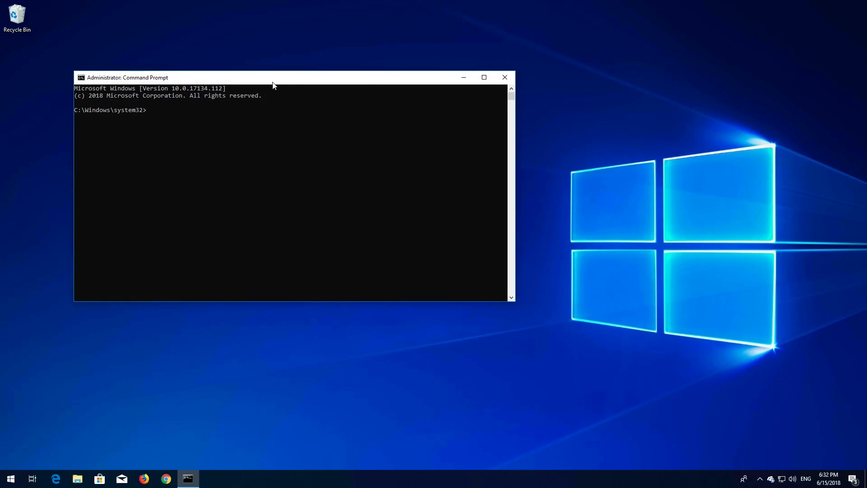
left_click_drag(273, 86, 416, 134)
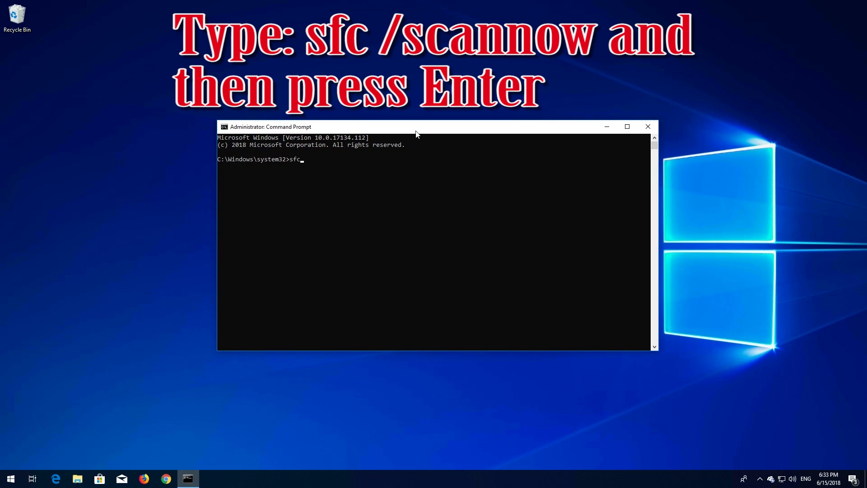
type("sfc /scannow")
key("Return")
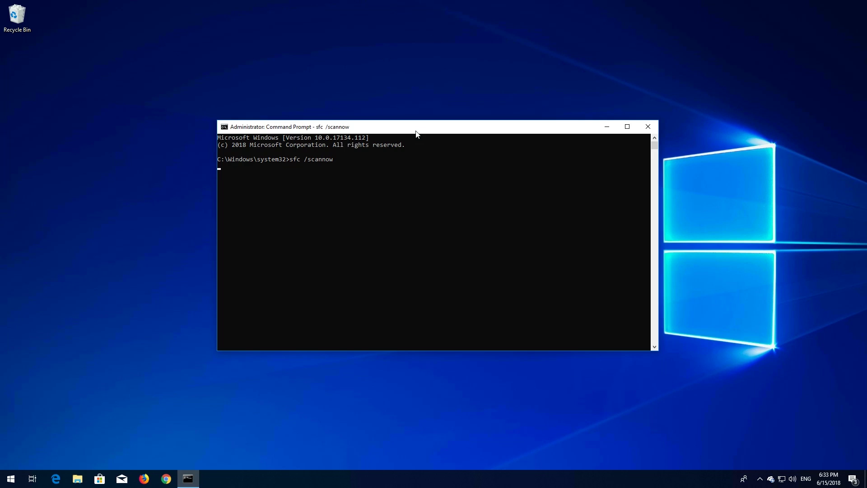